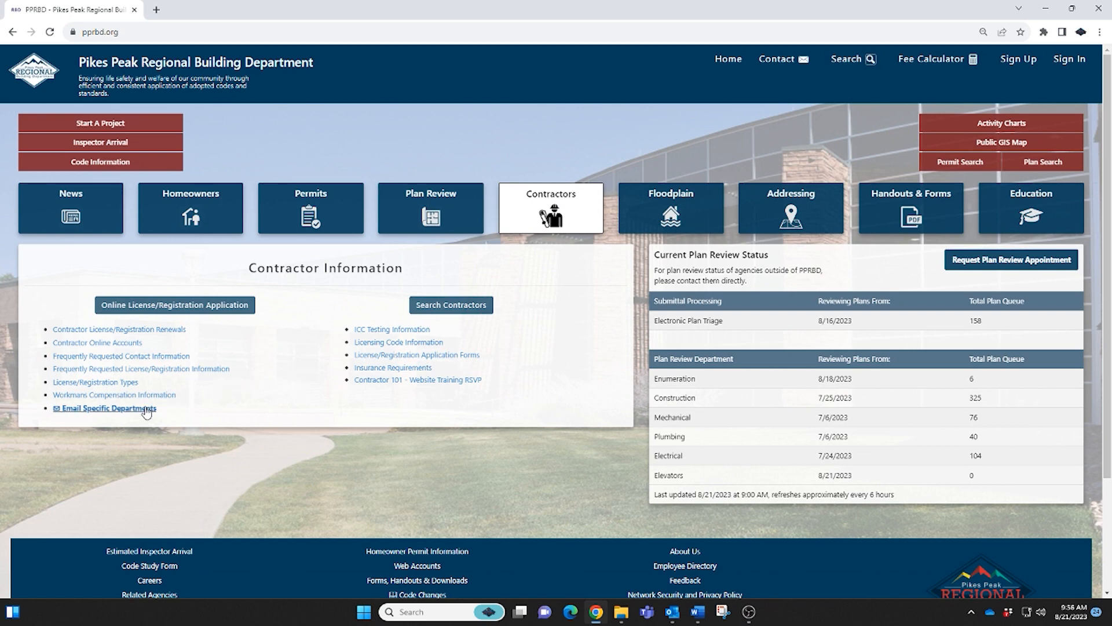
left_click(126, 383)
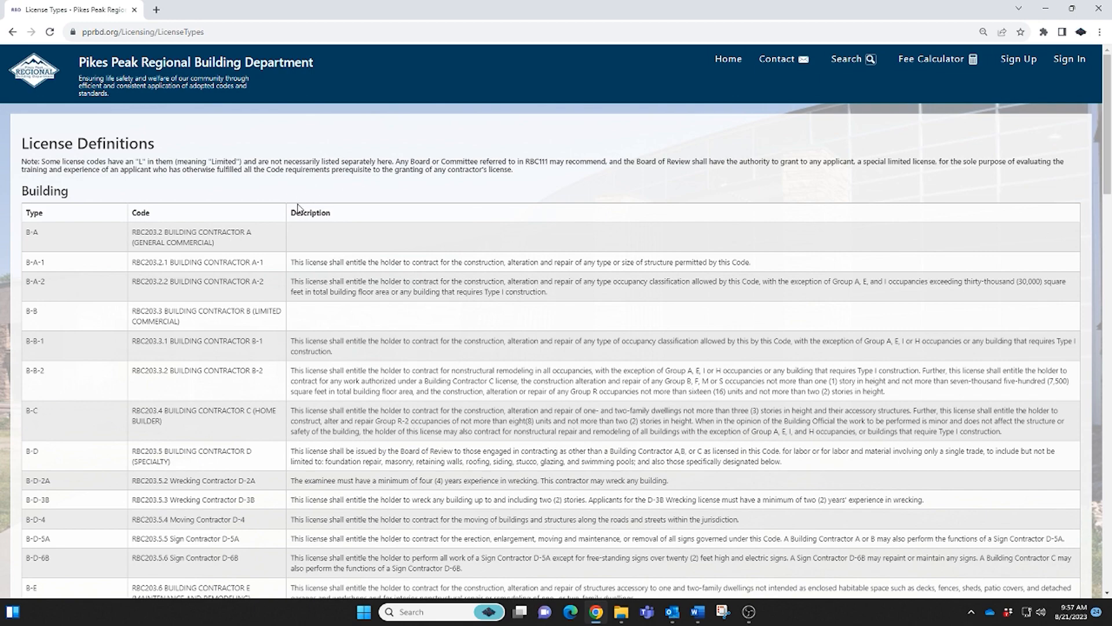
scroll(335, 271, "down", 2)
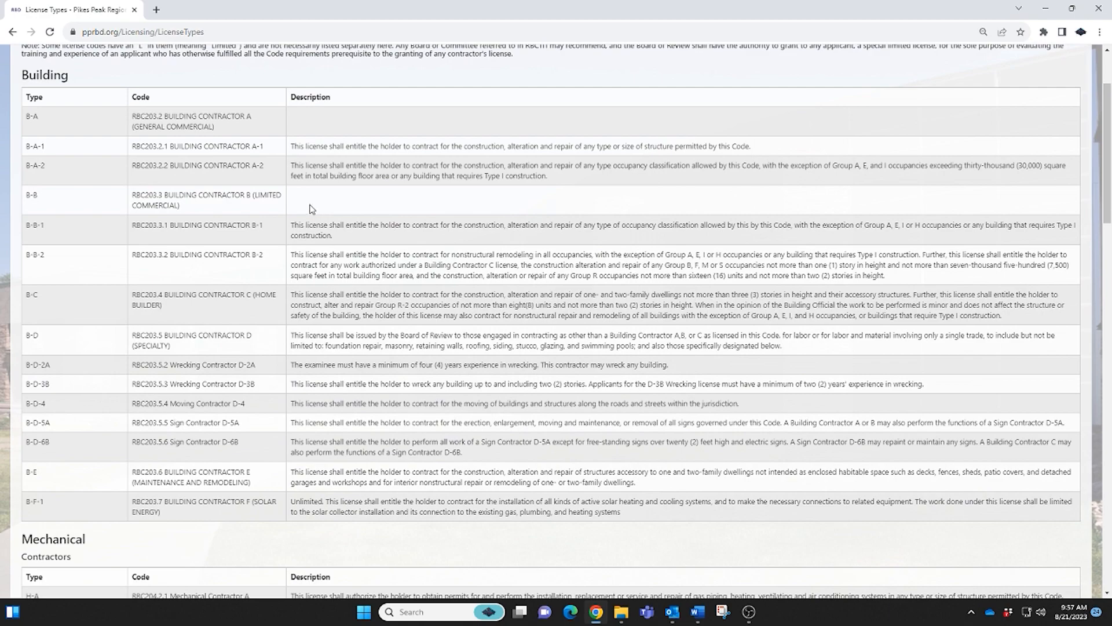
scroll(311, 208, "up", 2)
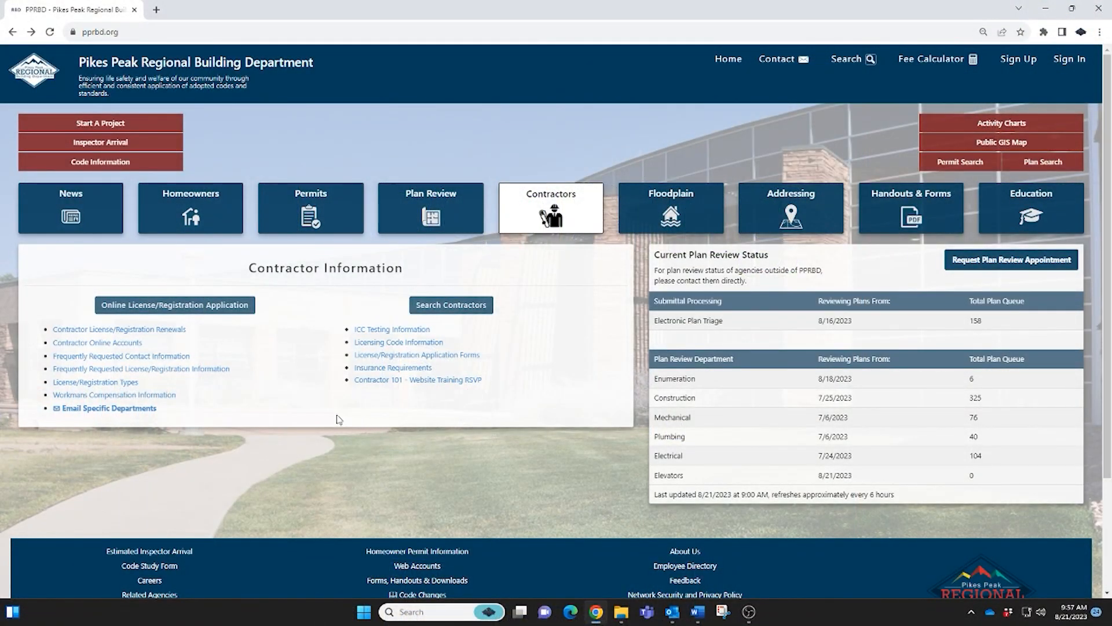
Begin a new-contractor online application and choose a Building license of type BUILDING E.
left_click(198, 302)
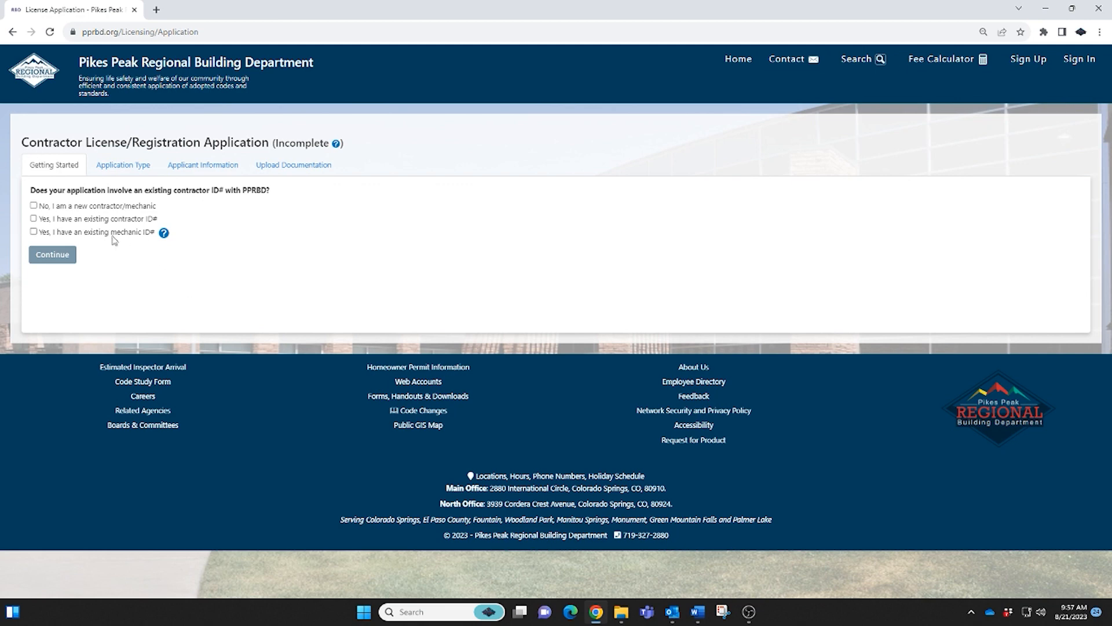
left_click(34, 206)
left_click(52, 256)
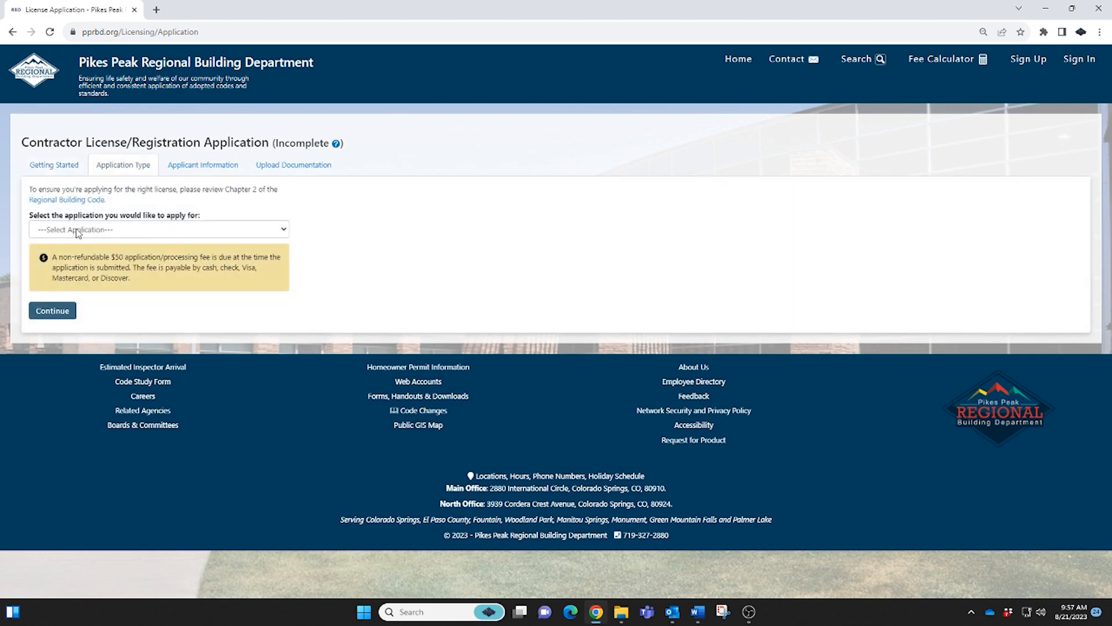
left_click(270, 229)
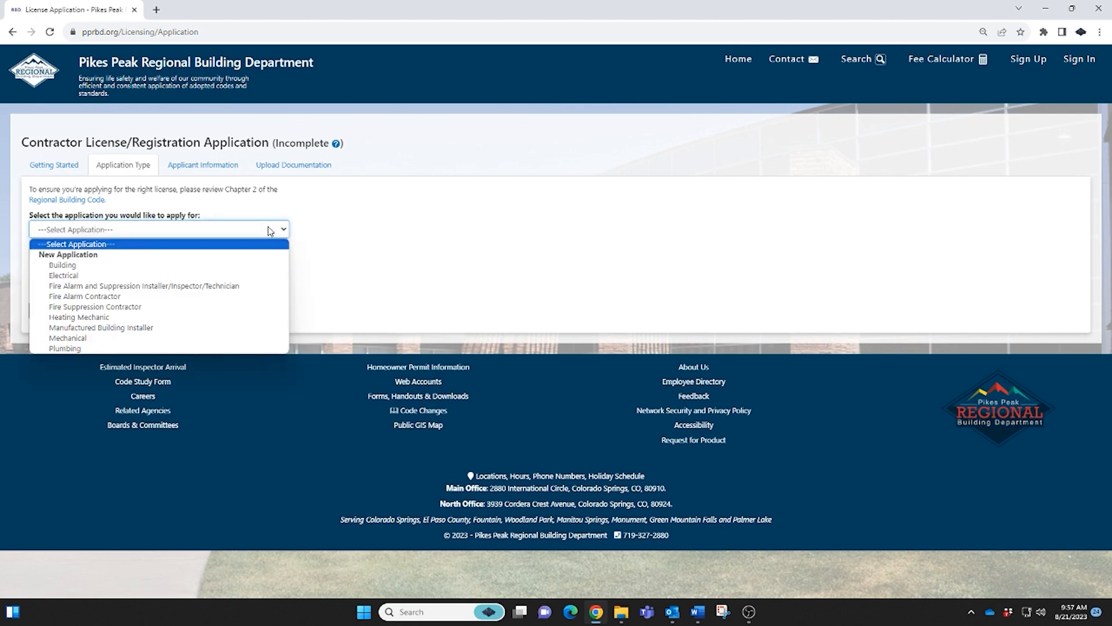
left_click(262, 265)
left_click(251, 276)
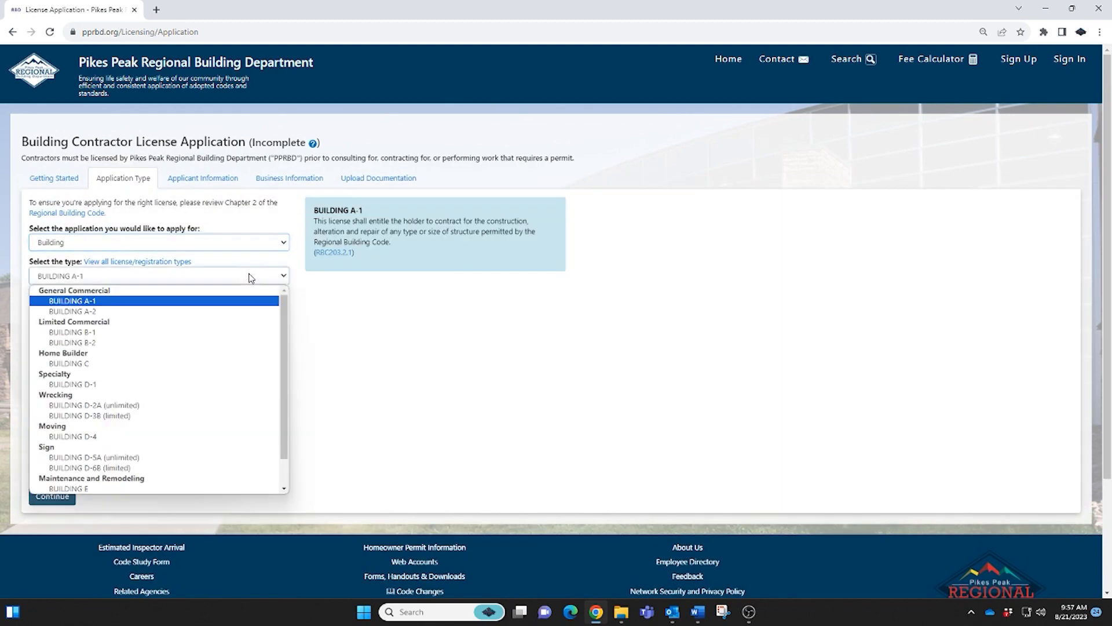
left_click(199, 488)
Enter TEST as the applicant's first and last name and autofill the saved cell phone and email.
left_click(52, 497)
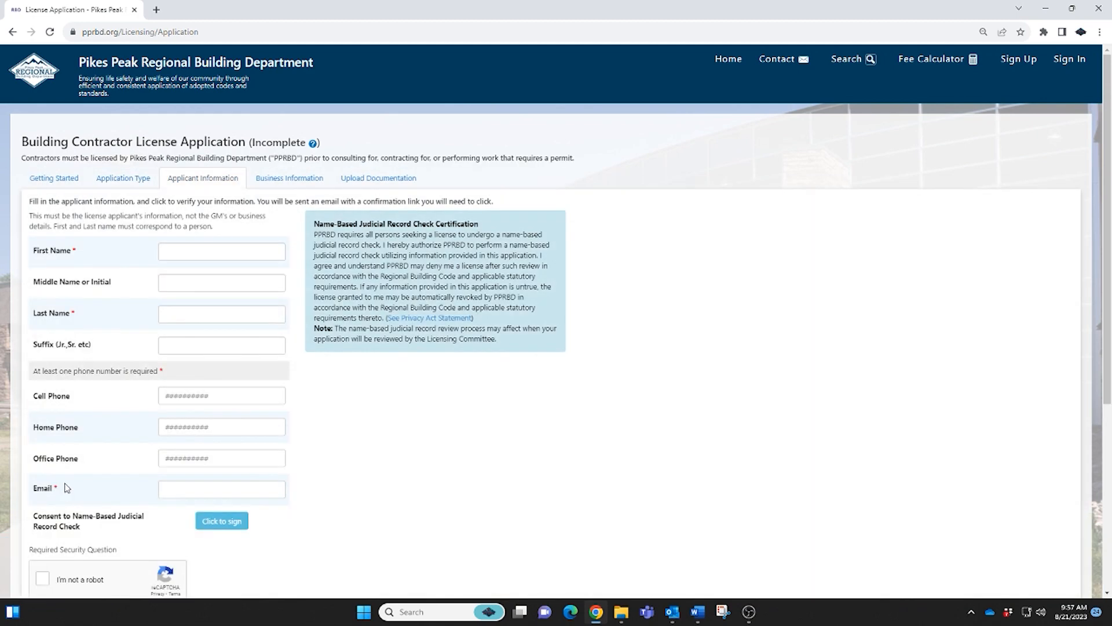
left_click(184, 253)
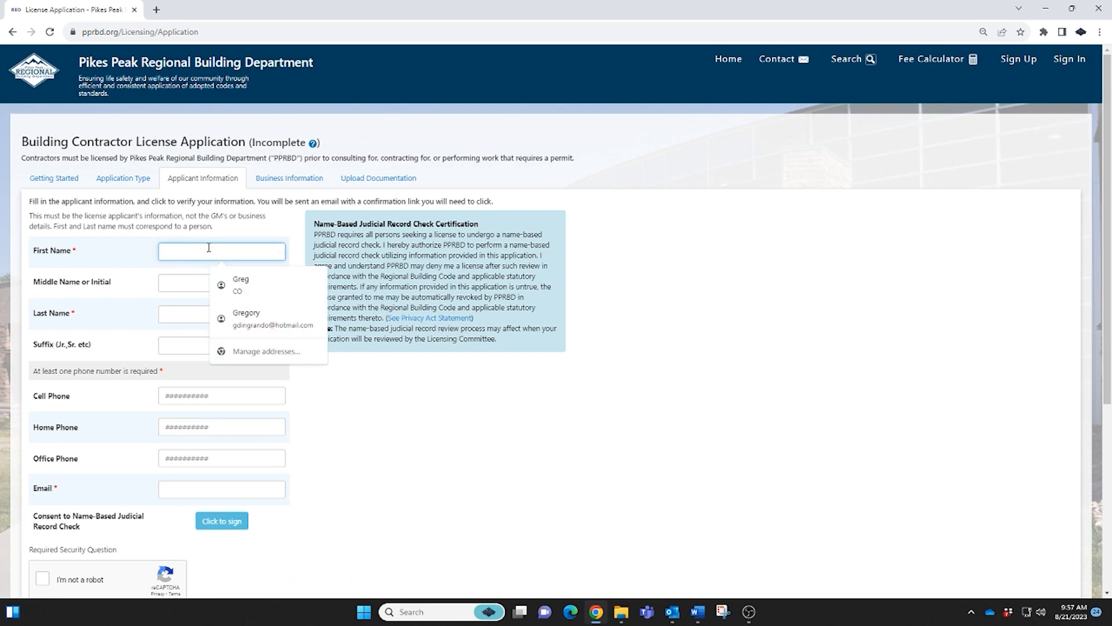
type("TEST")
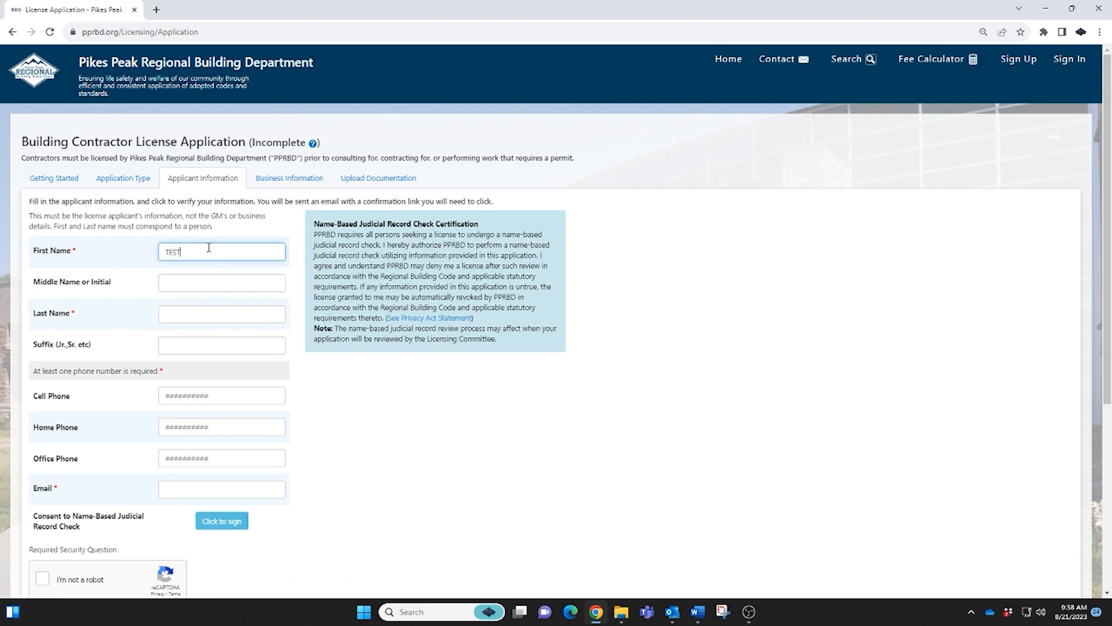
key("Tab")
key("Tab")
type("TEST")
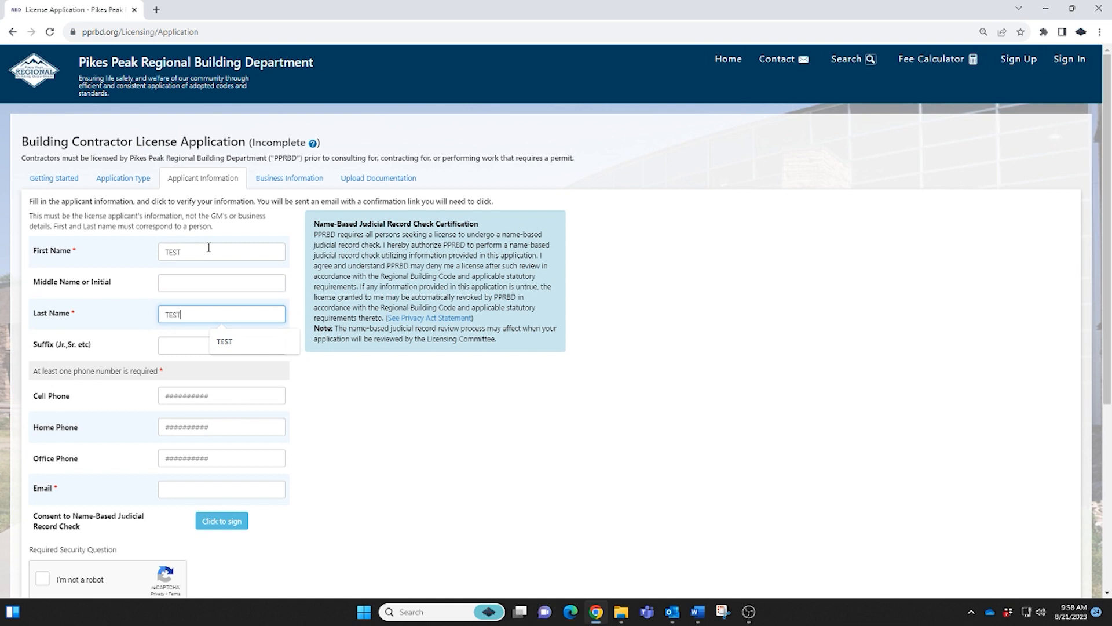
key("Tab")
key("Tab")
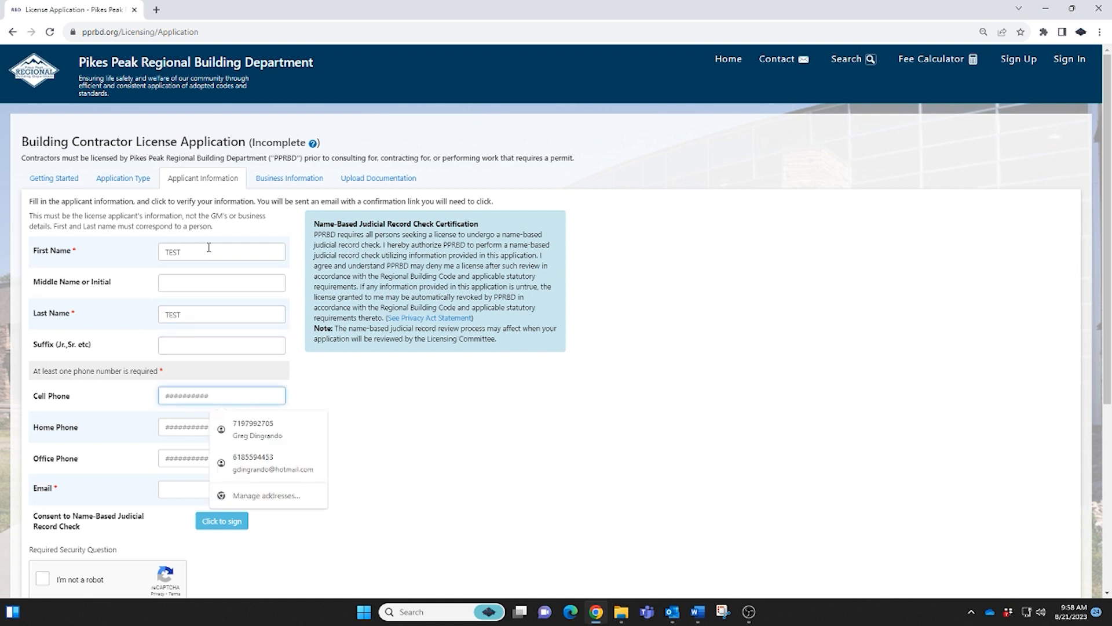
key("Down")
key("Tab")
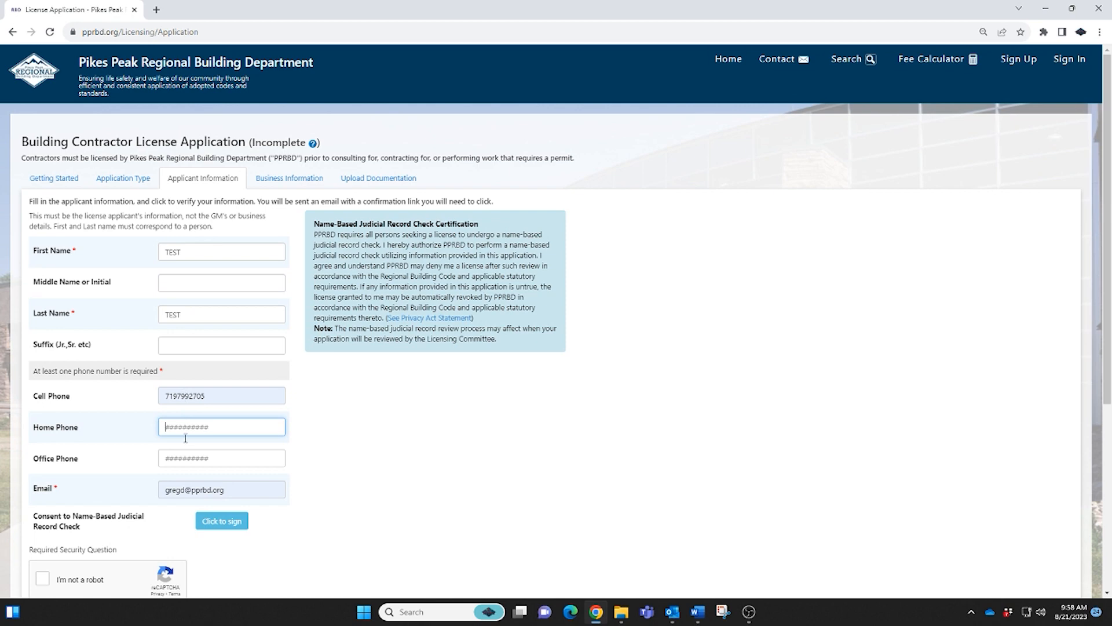
scroll(283, 488, "down", 1)
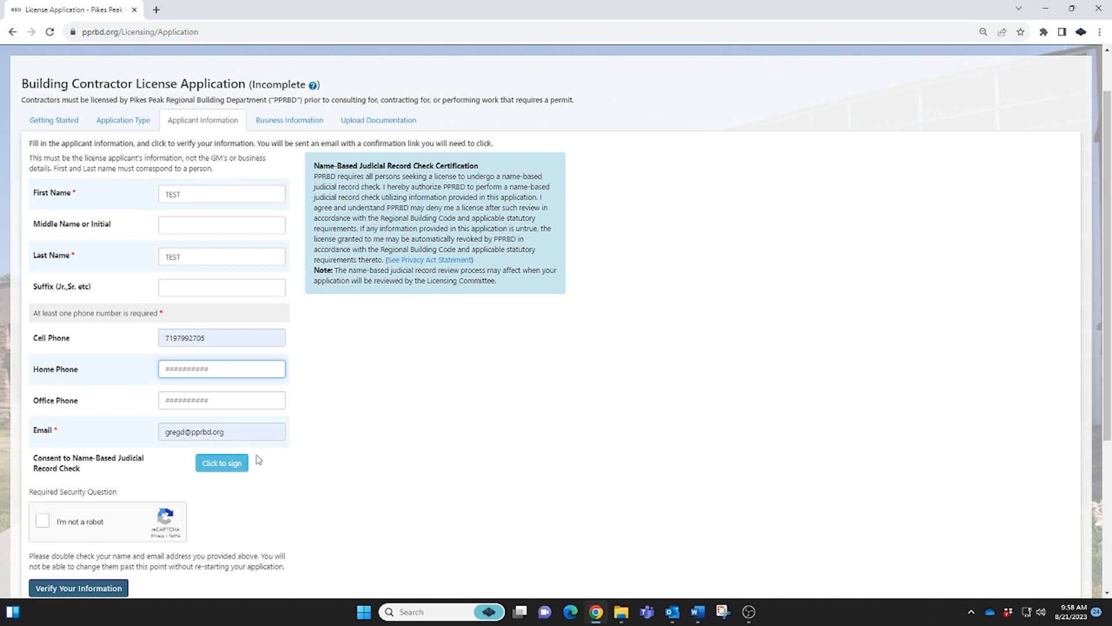
Draw a signature on the judicial record check consent and apply it to the form.
left_click(232, 470)
mouse_move(414, 300)
left_mouse_down()
mouse_move(443, 277)
mouse_move(435, 296)
mouse_move(463, 300)
left_mouse_up()
mouse_move(485, 279)
left_mouse_down()
mouse_move(478, 298)
mouse_move(511, 274)
left_mouse_up()
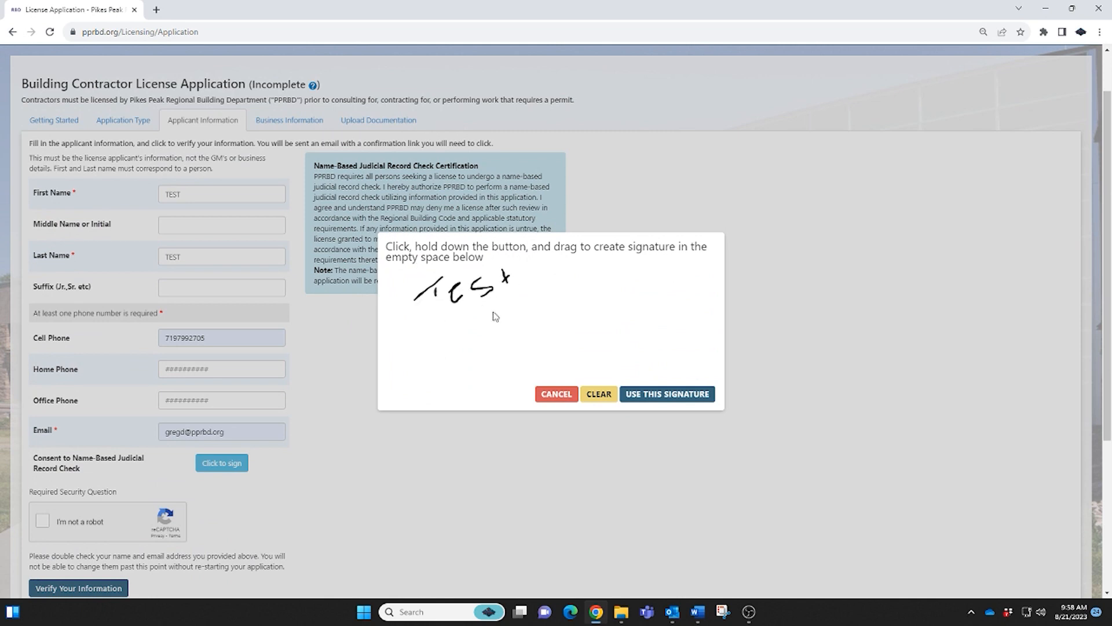
mouse_move(455, 347)
left_mouse_down()
mouse_move(498, 316)
mouse_move(486, 351)
mouse_move(514, 333)
mouse_move(549, 340)
mouse_move(565, 318)
left_mouse_up()
left_click(666, 394)
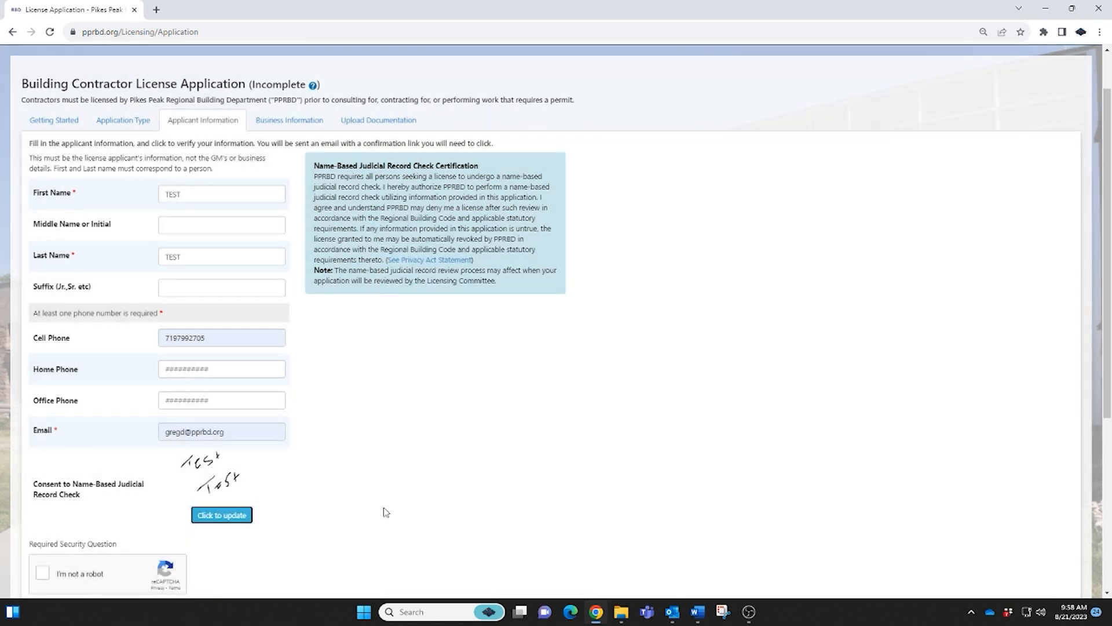
Pass the not-a-robot check and submit the applicant details for verification.
scroll(388, 516, "down", 2)
left_click(42, 457)
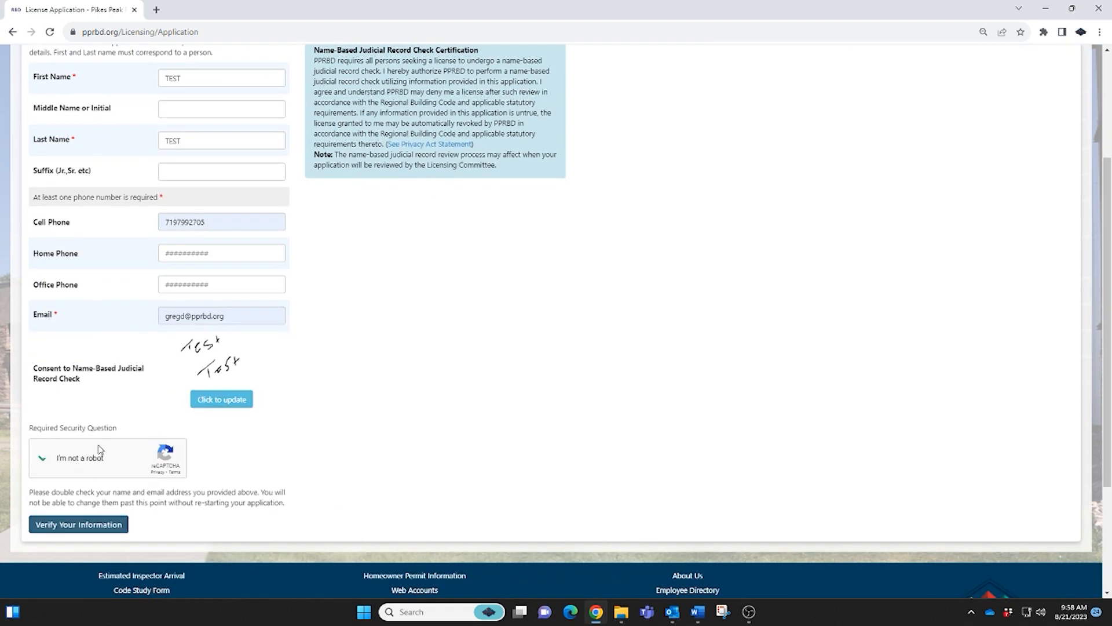
left_click(78, 525)
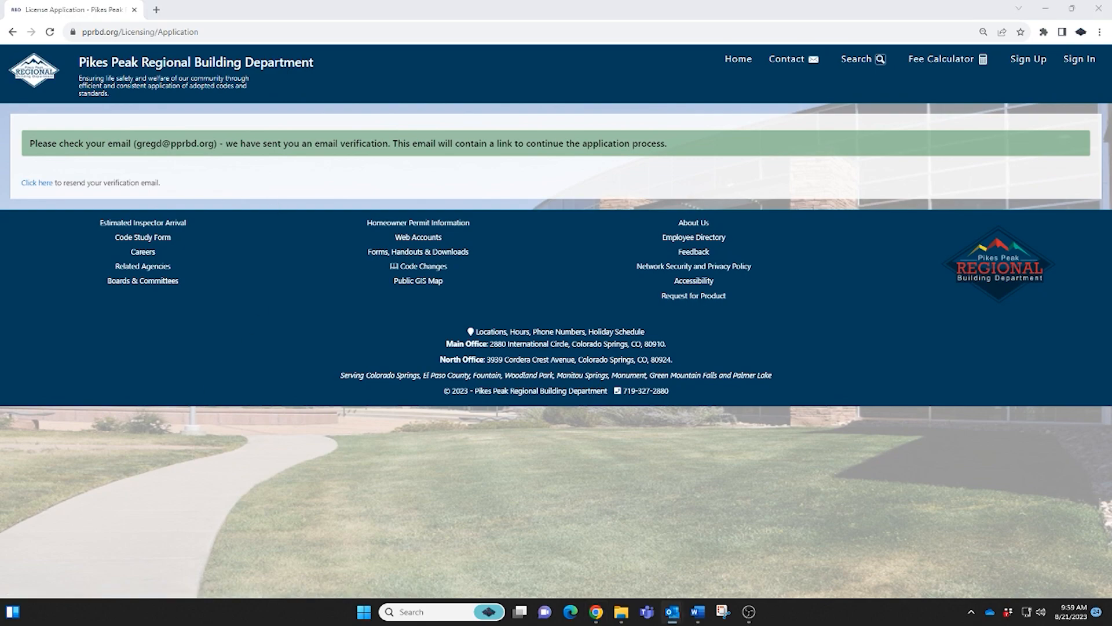
Confirm the email through the PPRBD verification message's link to reopen the Applicant Information form.
left_click_drag(1111, 222, 652, 97)
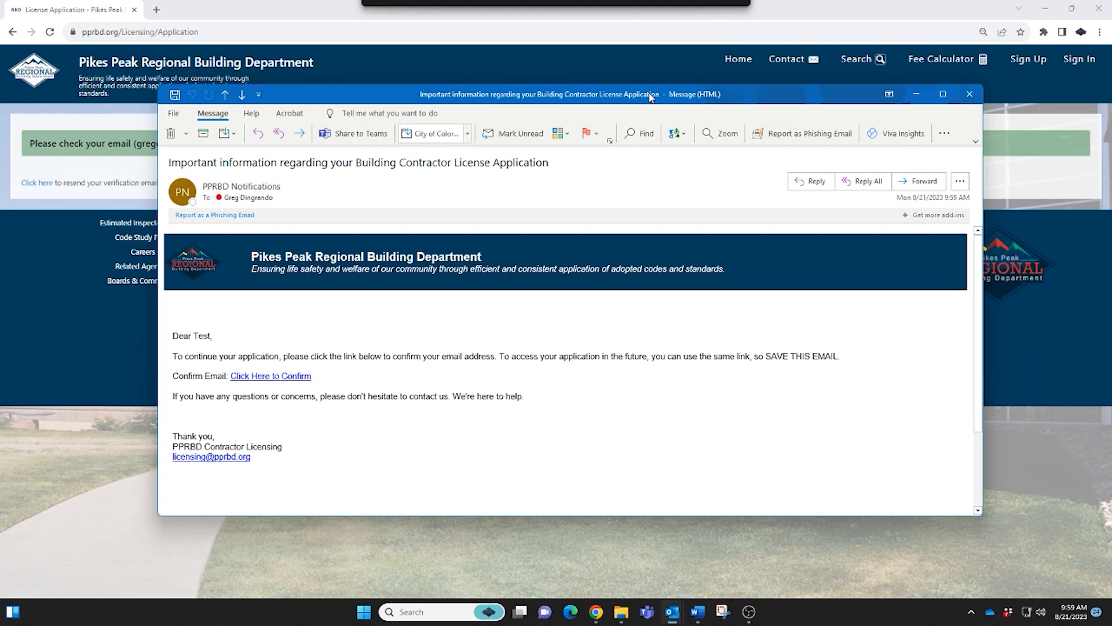
left_click_drag(652, 97, 1111, 23)
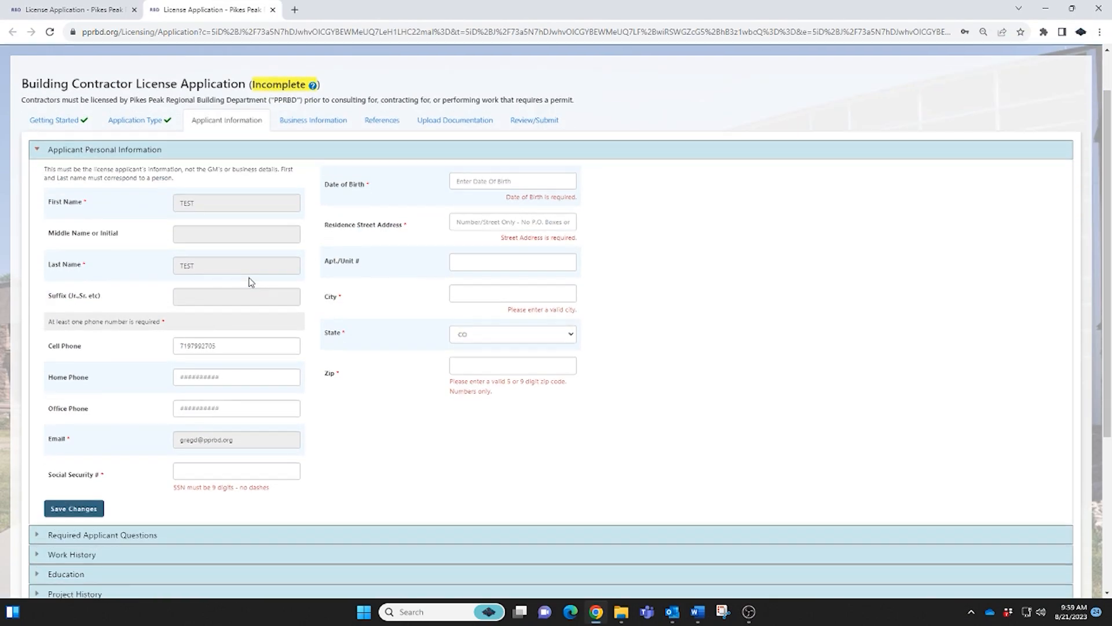
scroll(248, 286, "down", 2)
left_click(209, 415)
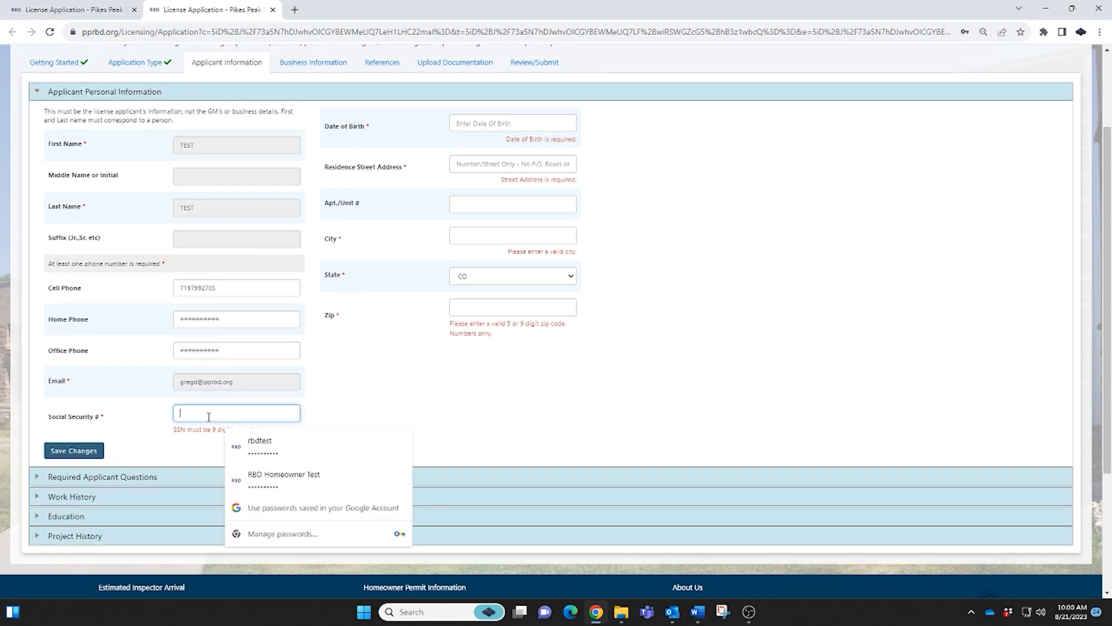
Enter the applicant's Social Security number and date of birth, then answer the area of expertise question.
type("123456789")
left_click(515, 123)
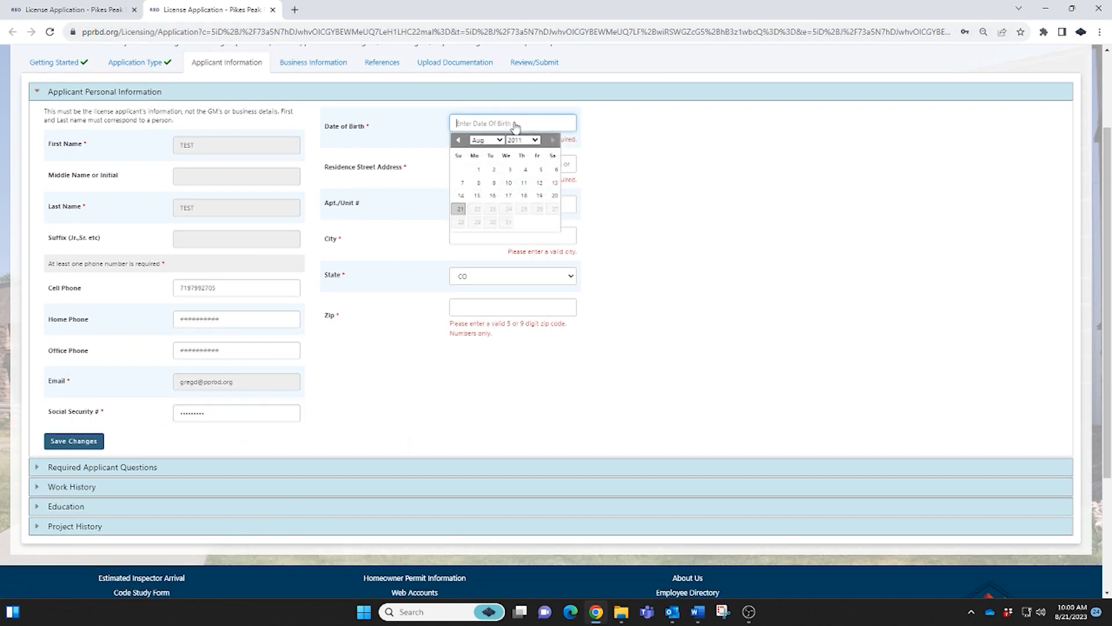
type("12/12/1980")
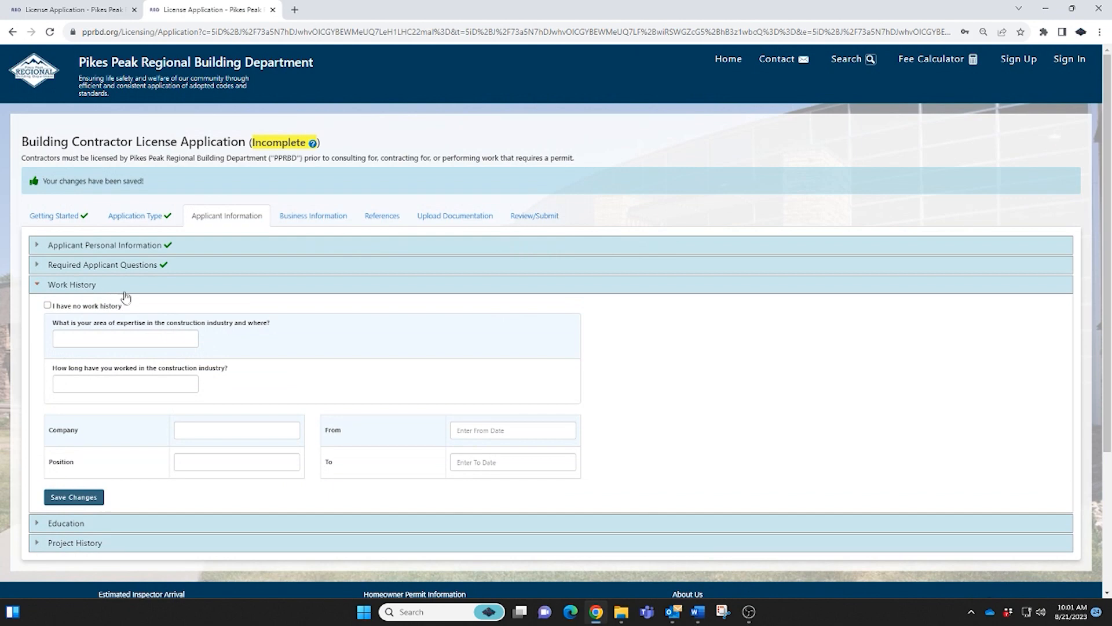
left_click(154, 336)
left_click(264, 317)
left_click(189, 340)
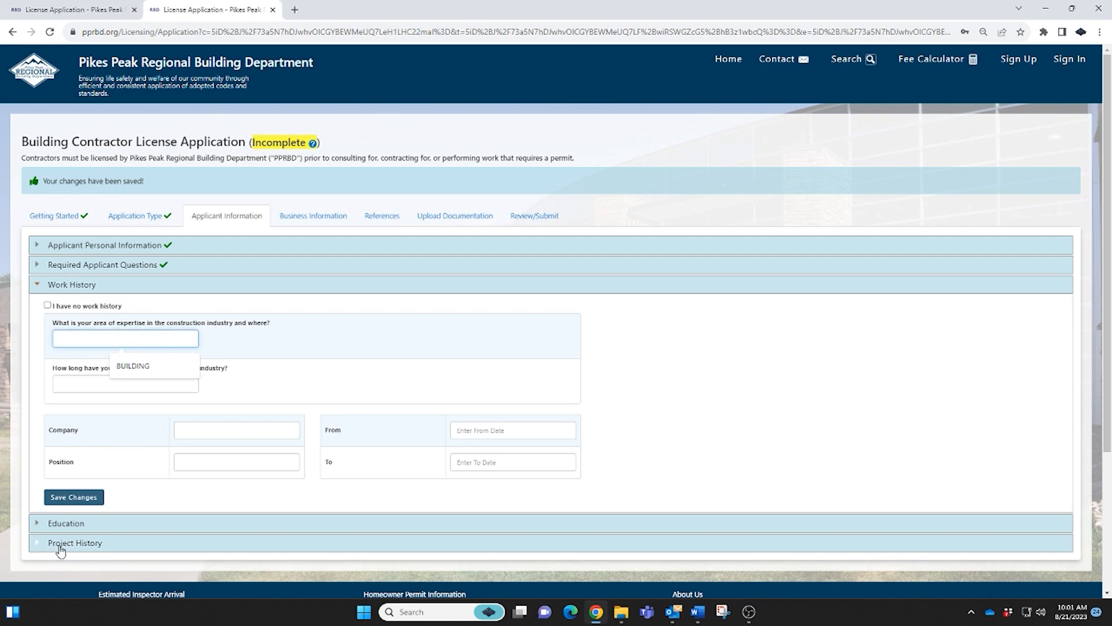
Add a Commercial project history entry with the project address, position SUPERVISOR, described as 'BUILT A SHED'.
left_click(90, 543)
left_click(194, 409)
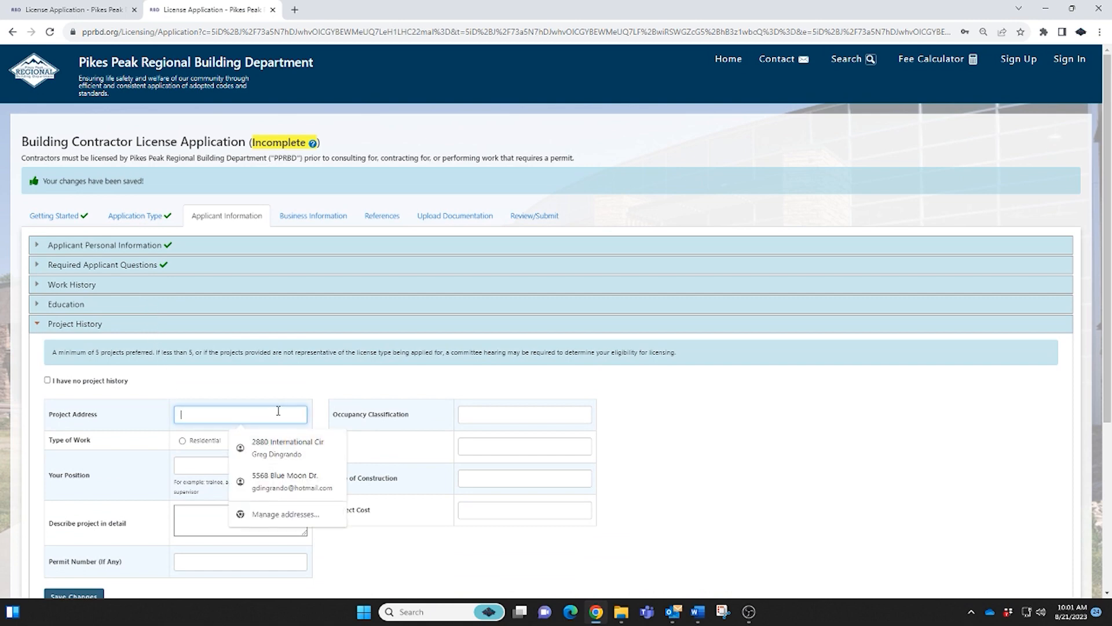
type("2880 INTERNATION")
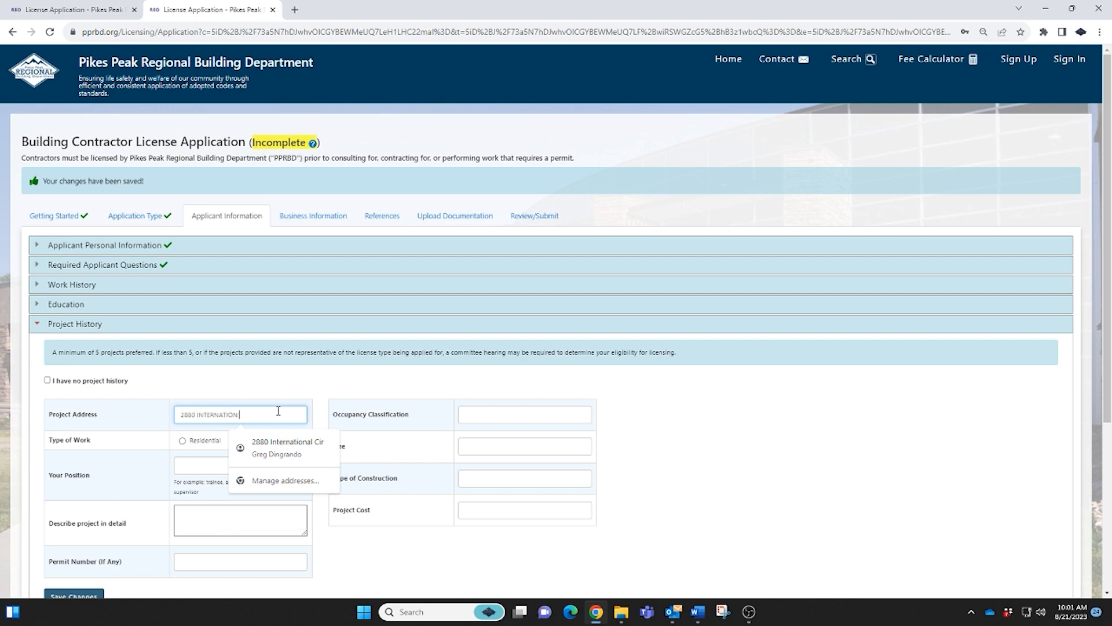
type(" COLORADO SPRINGS CO 809")
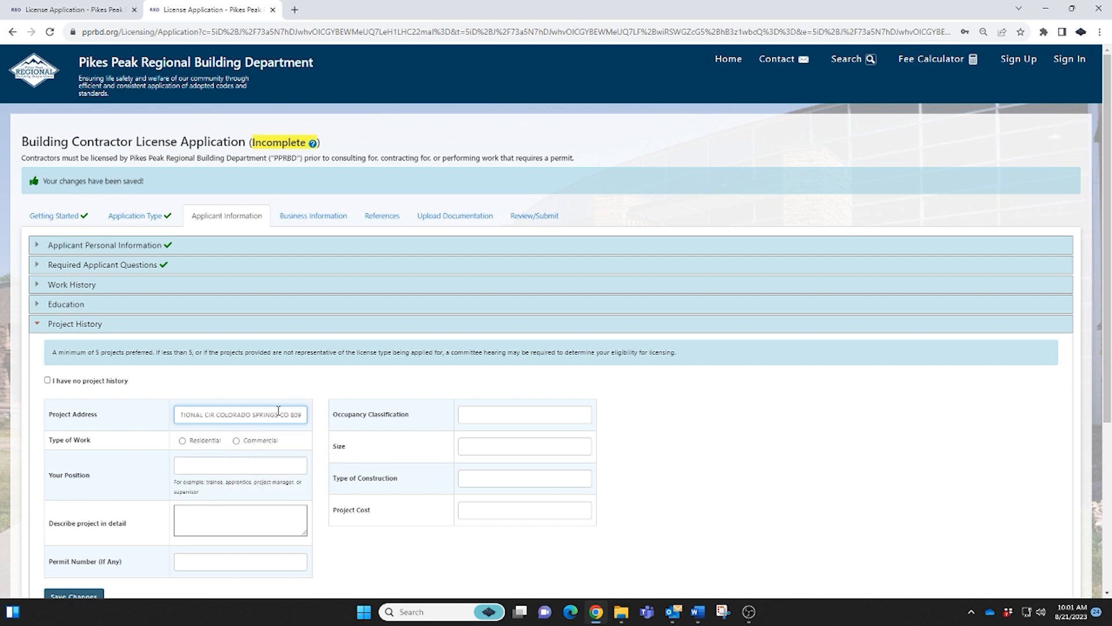
left_click(236, 441)
left_click(249, 467)
type("SUPERVISOR")
left_click(246, 515)
type("BUI")
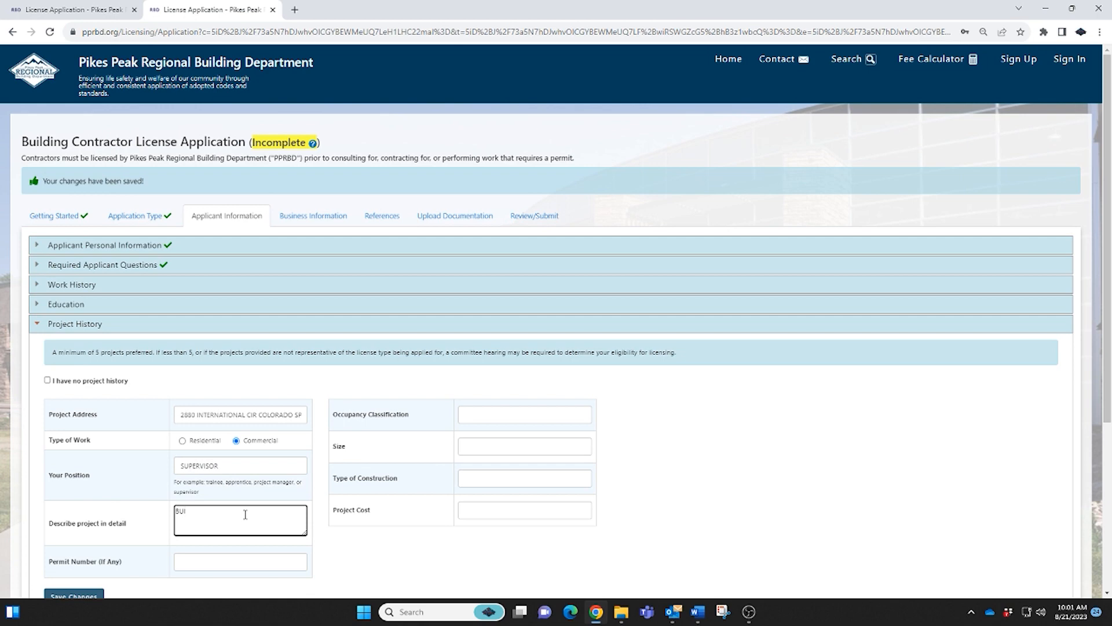
type("LT A SHED")
left_click(480, 409)
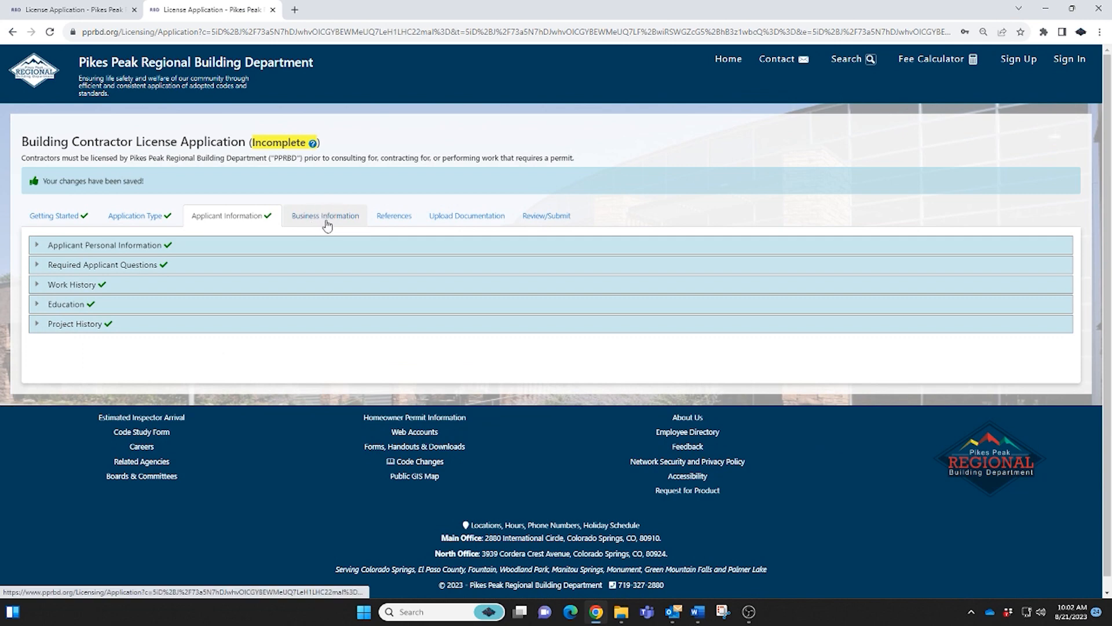
left_click(326, 219)
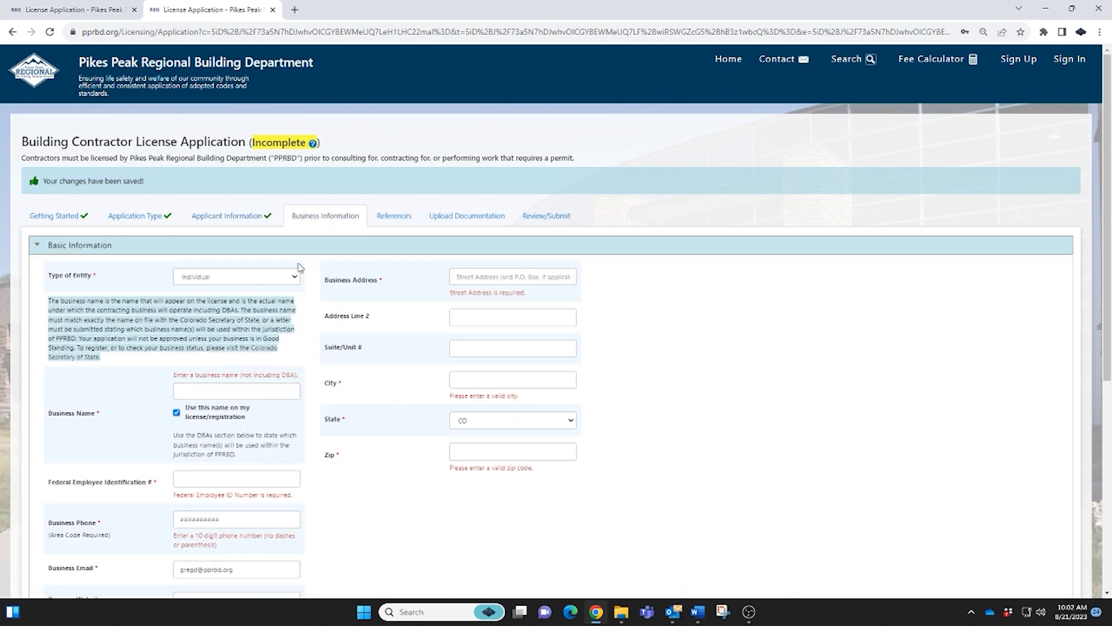
Set the entity type to Corporation and enter the business name TESTING LLC.
left_click(292, 280)
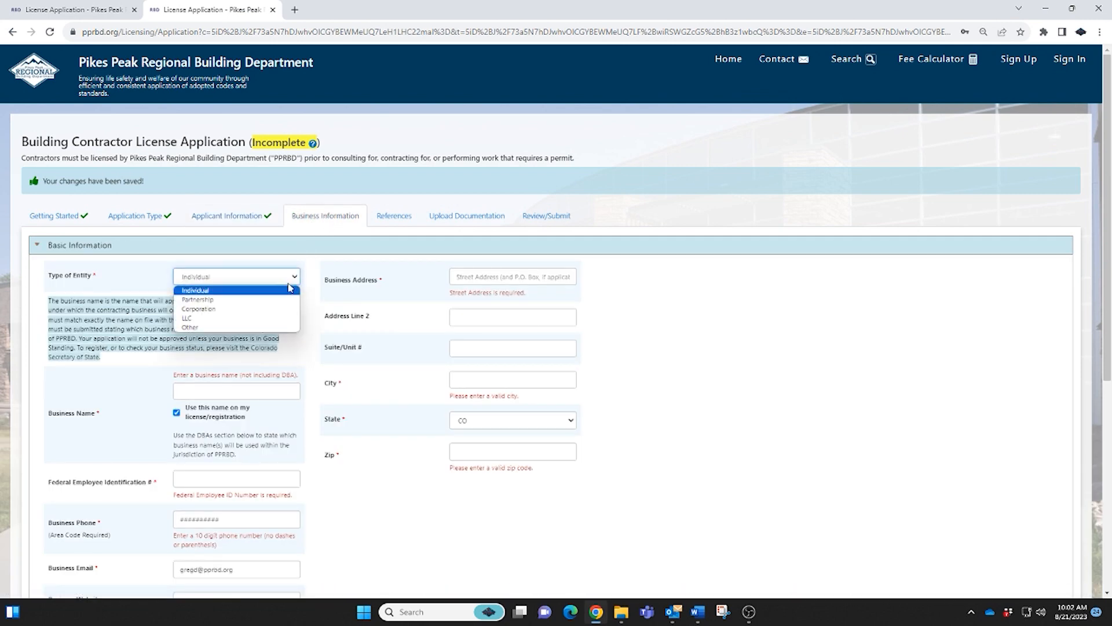
left_click(271, 309)
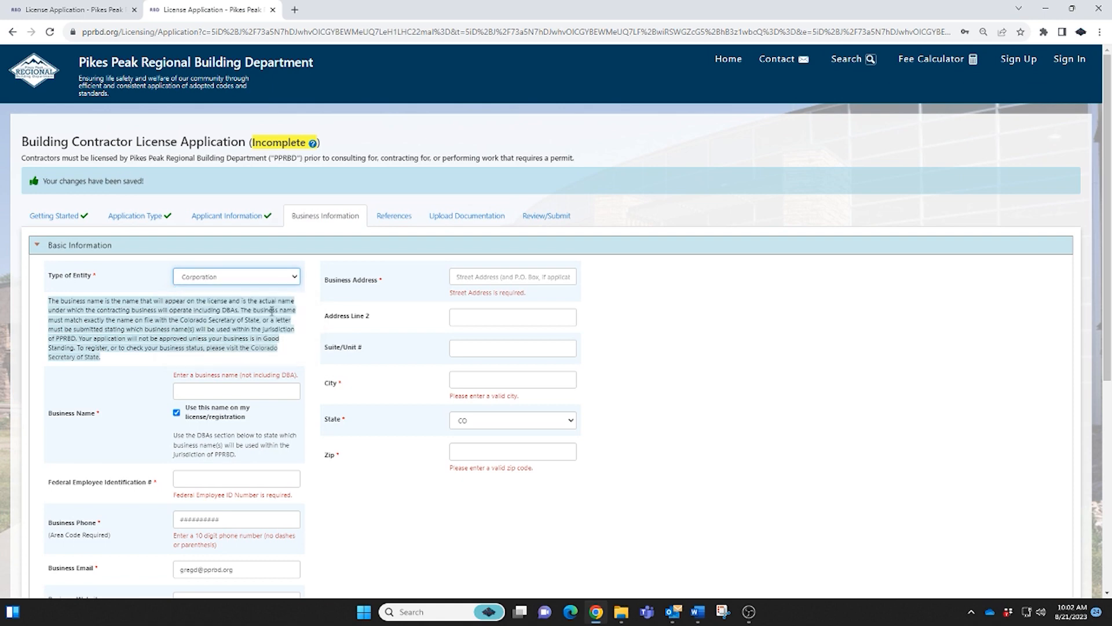
left_click(248, 391)
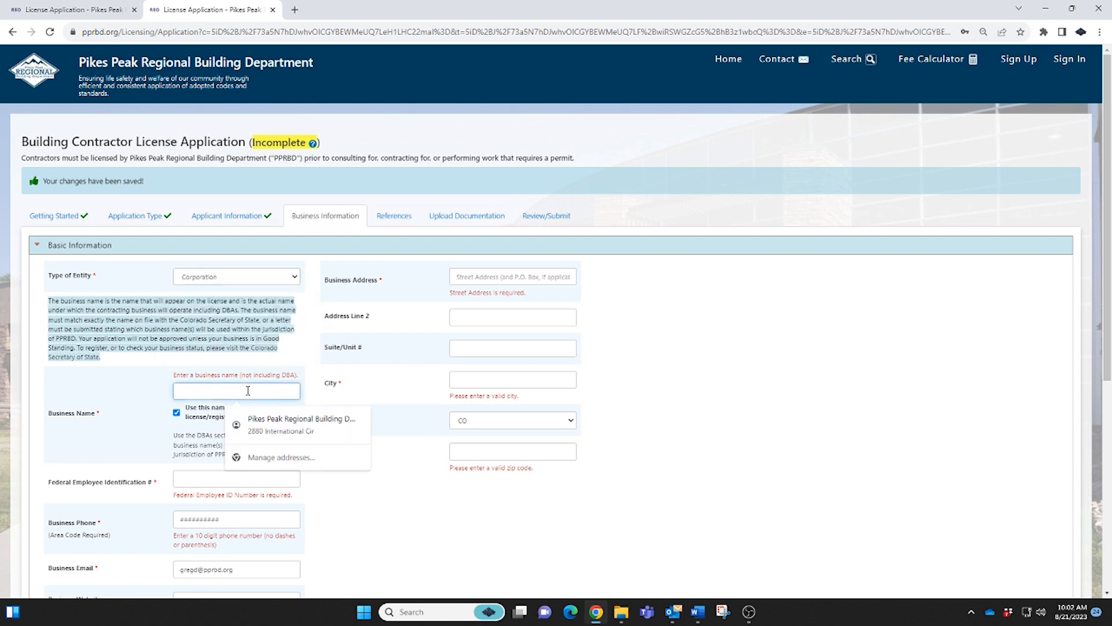
type("TESTING LLC")
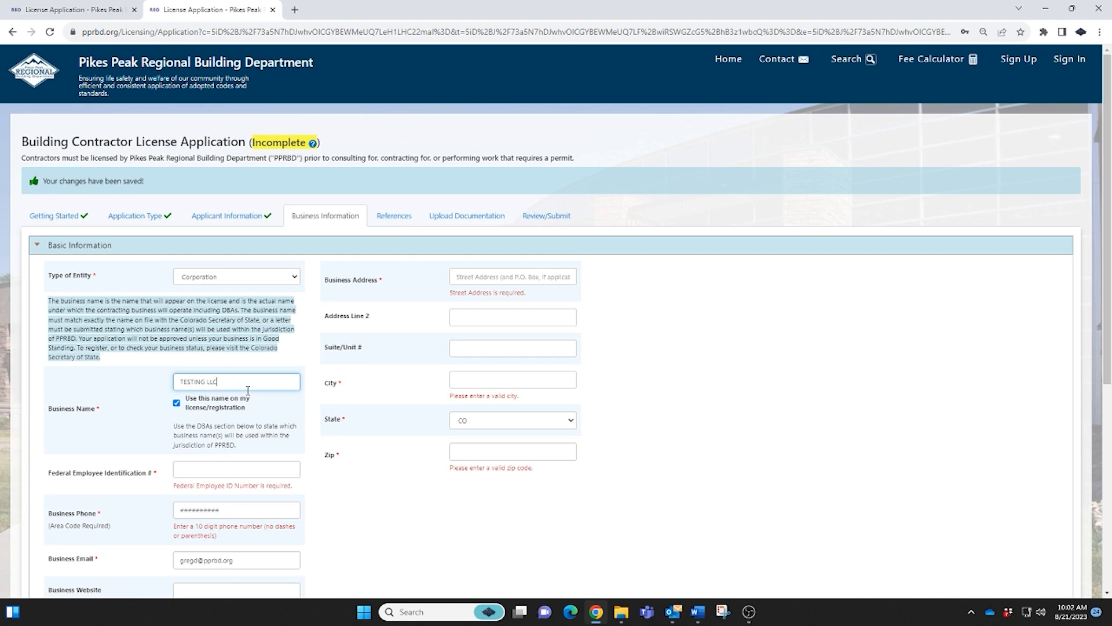
Enter the business's federal employer ID, phone number and street address.
scroll(248, 391, "down", 1)
left_click(244, 413)
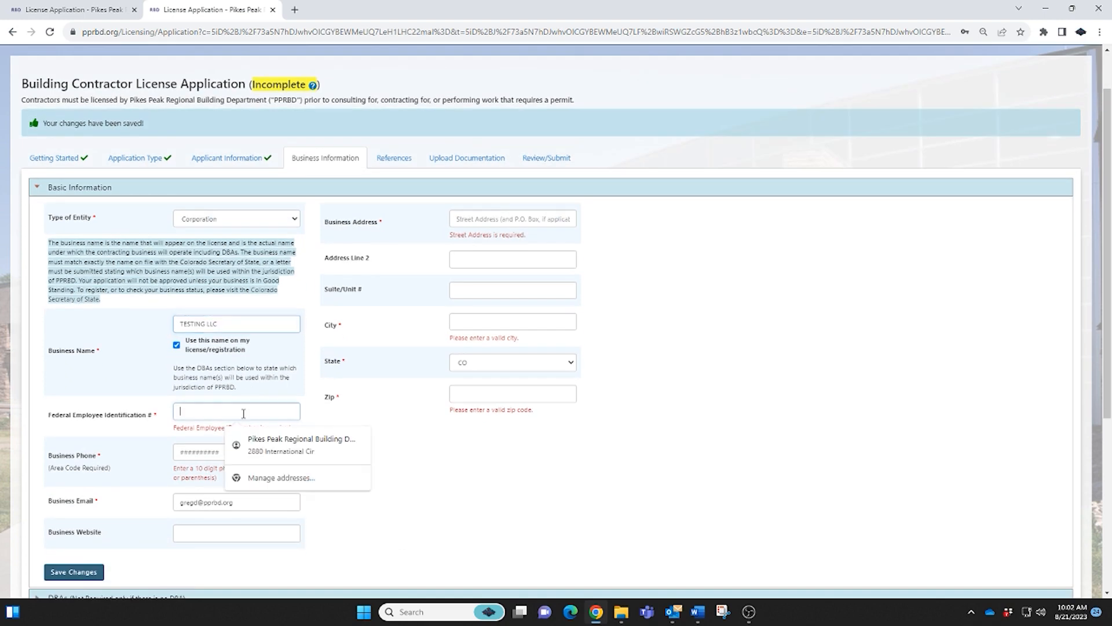
type("12-345796")
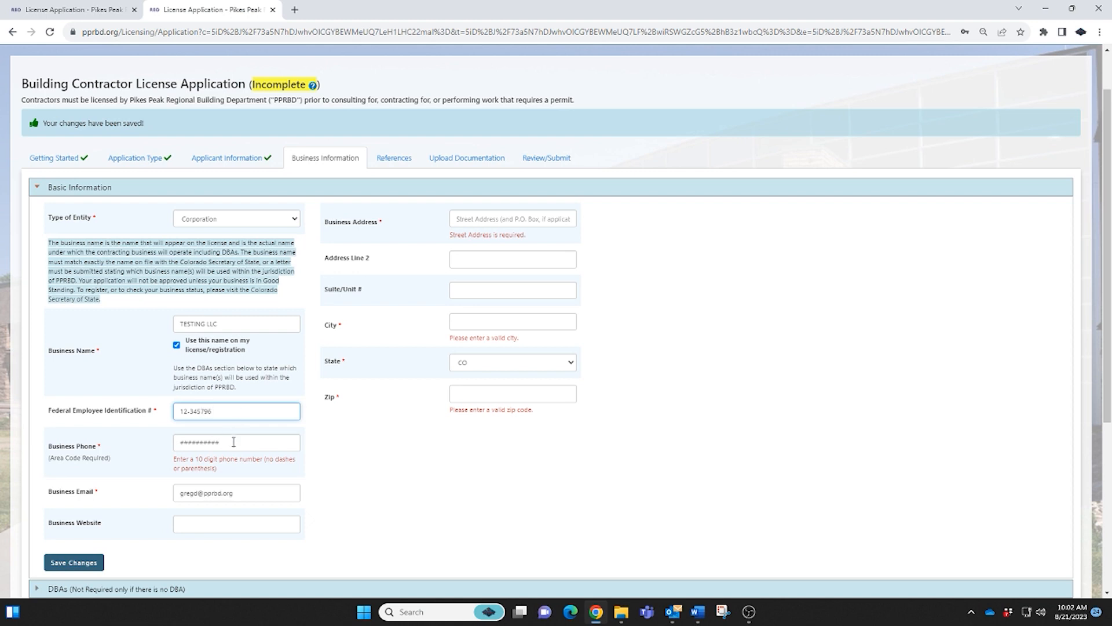
left_click(234, 442)
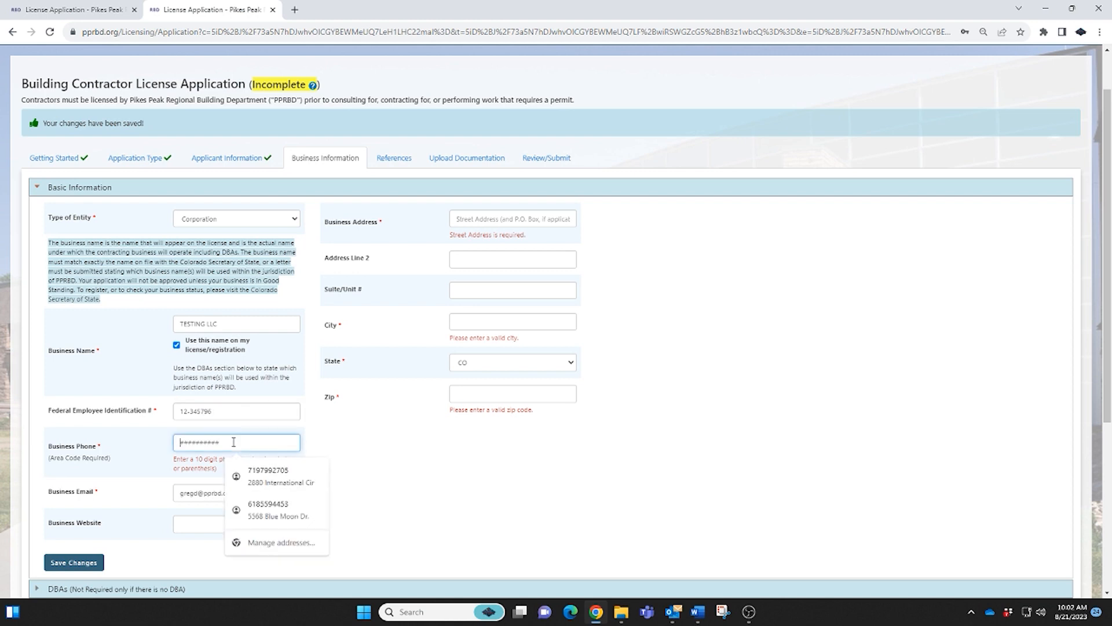
left_click(204, 504)
left_click(524, 219)
type("2880 INTER")
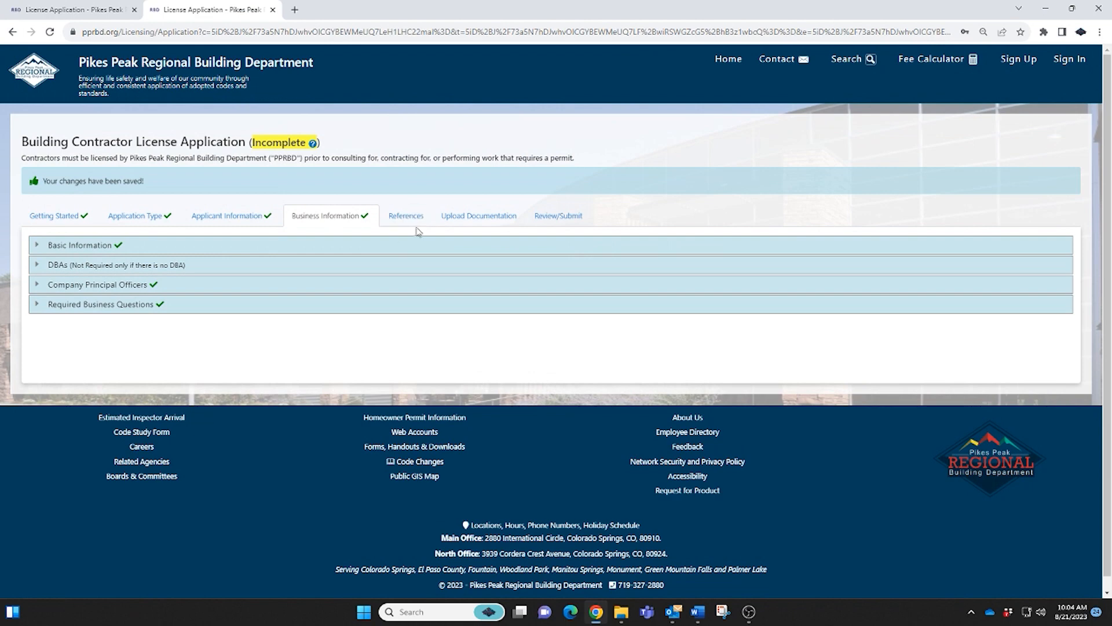
Go to the References step of the application.
left_click(415, 222)
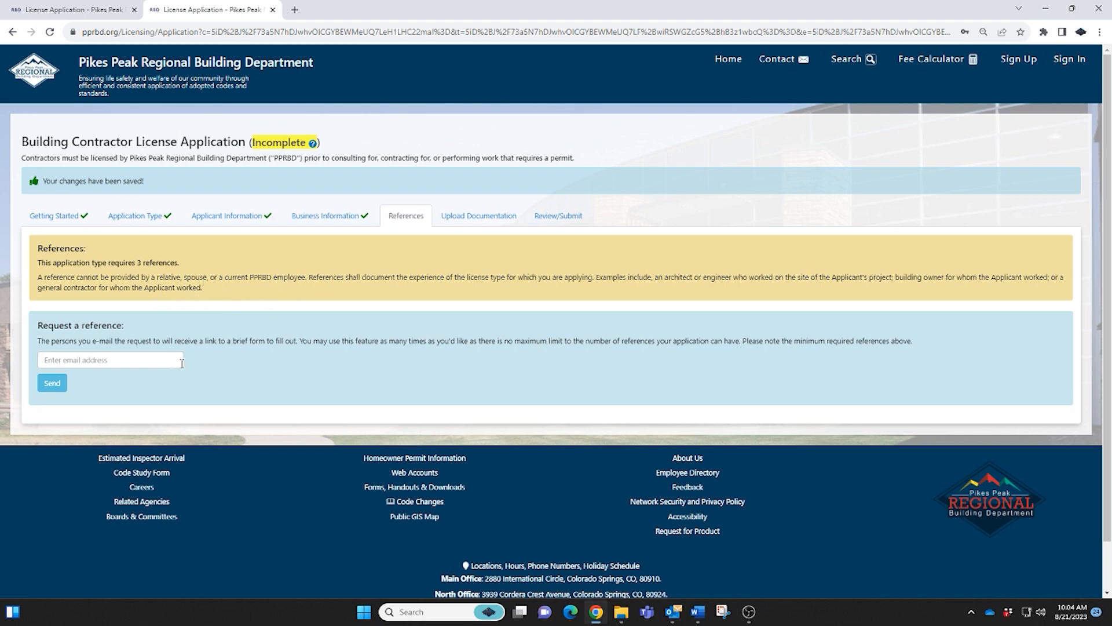
Send three reference requests: one to a saved e-mail and two to typed PPRBD e-mail addresses.
left_click(158, 361)
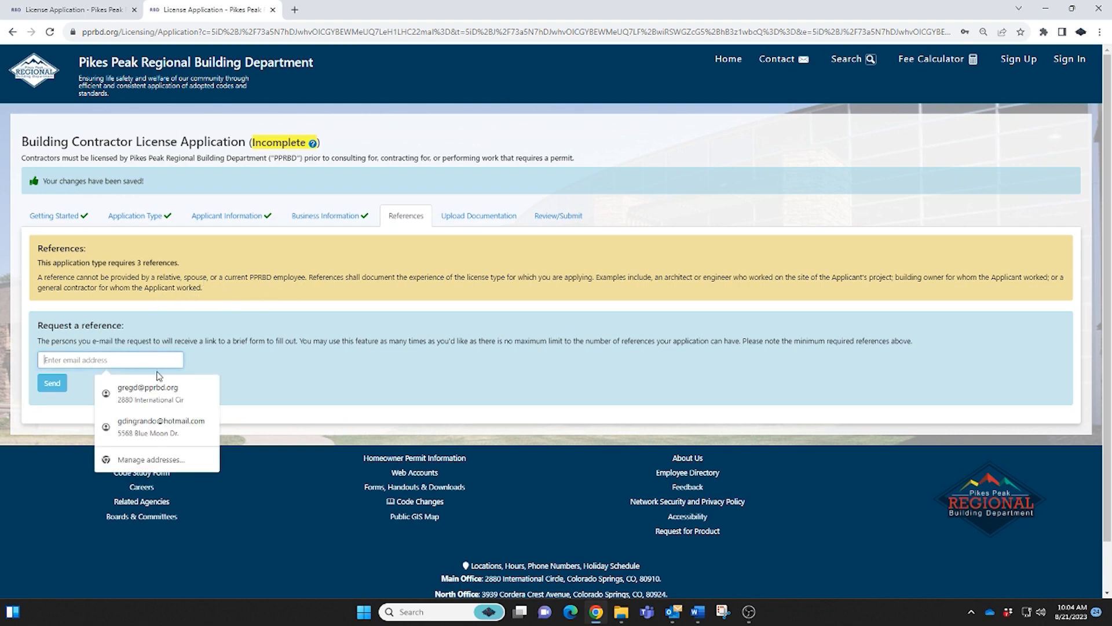
left_click(162, 387)
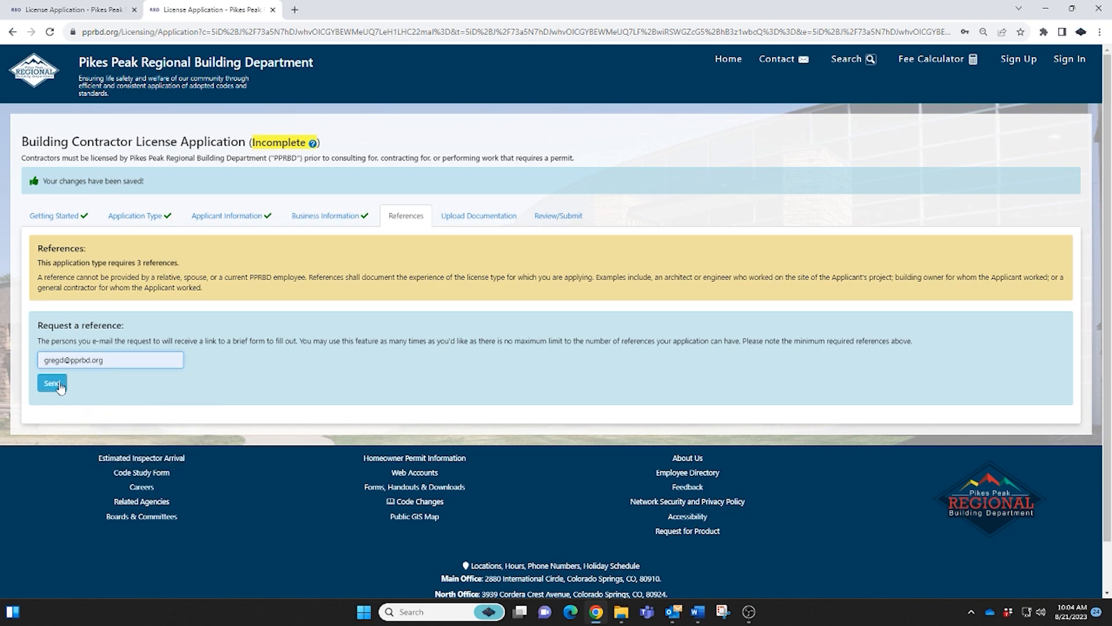
left_click(53, 384)
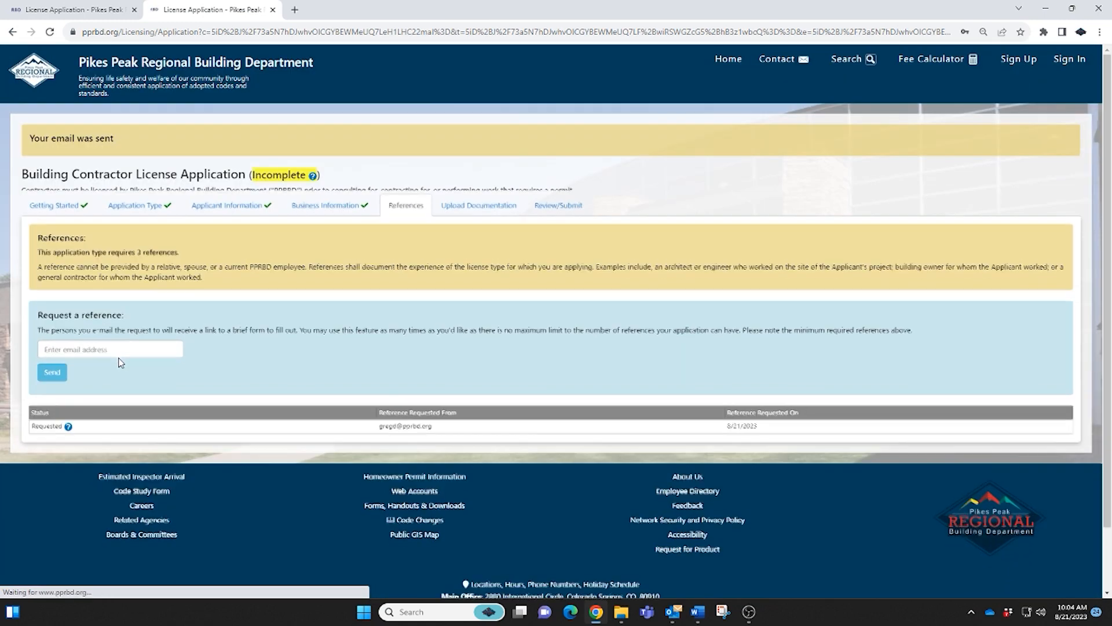
left_click(119, 358)
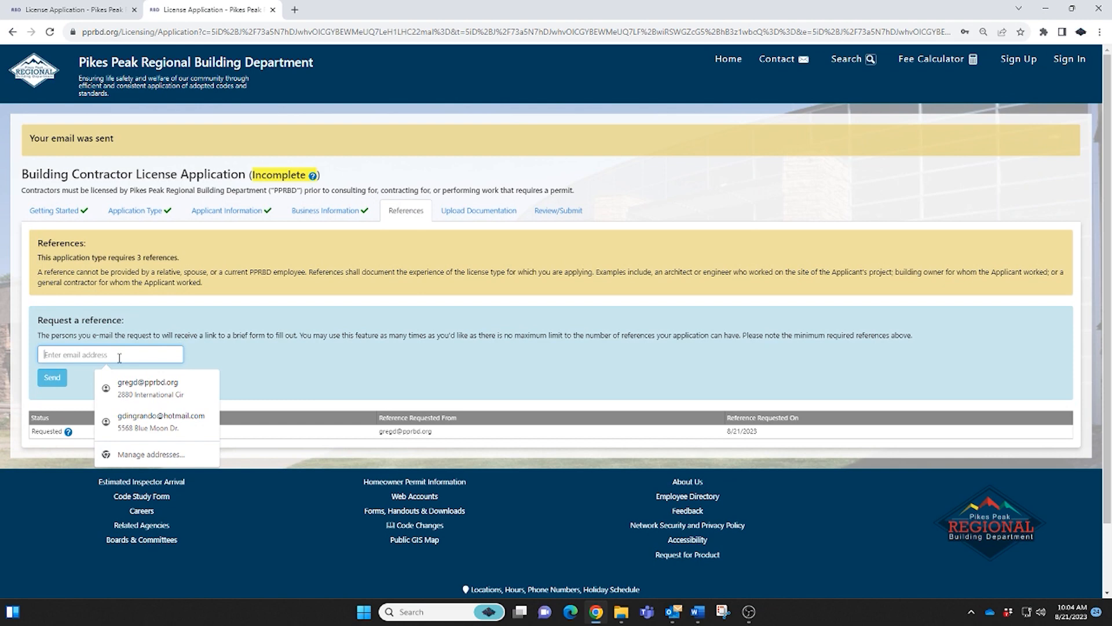
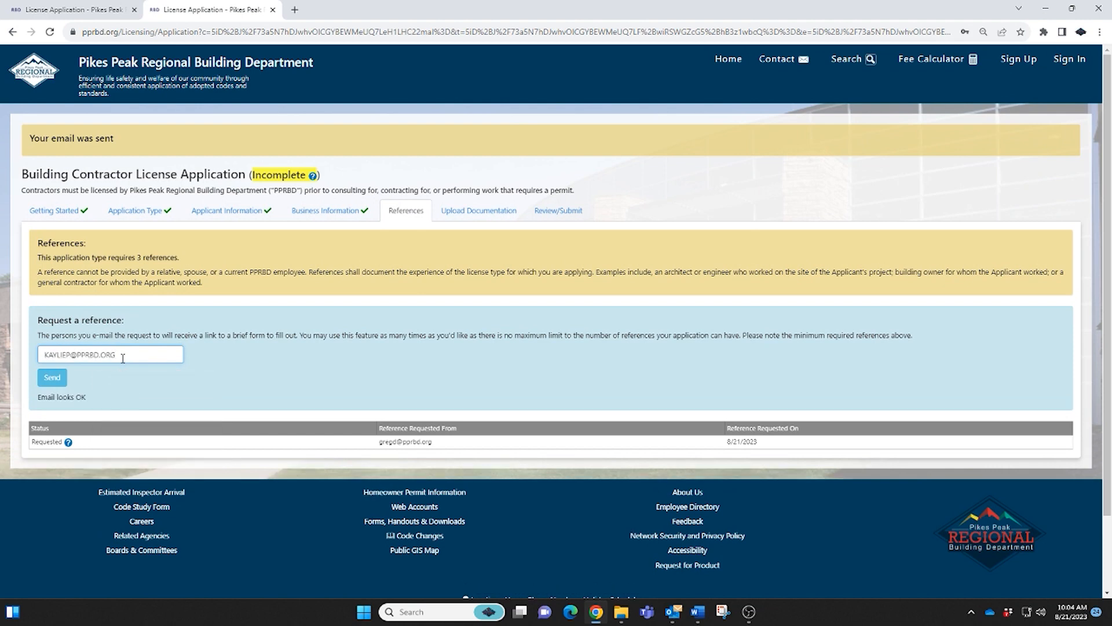
left_click(53, 377)
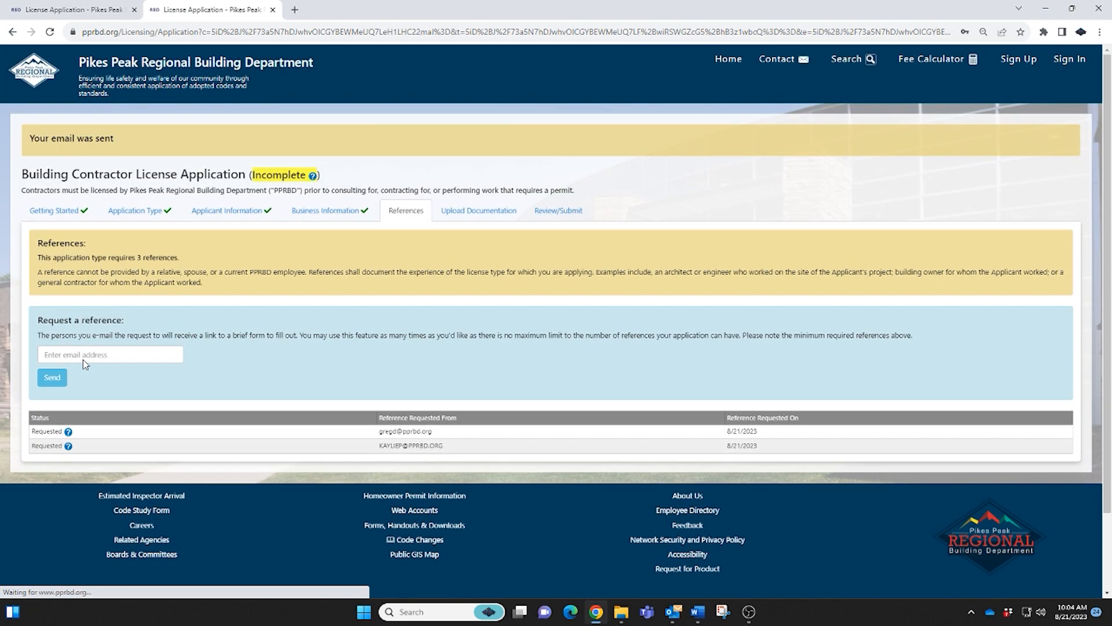
left_click(82, 356)
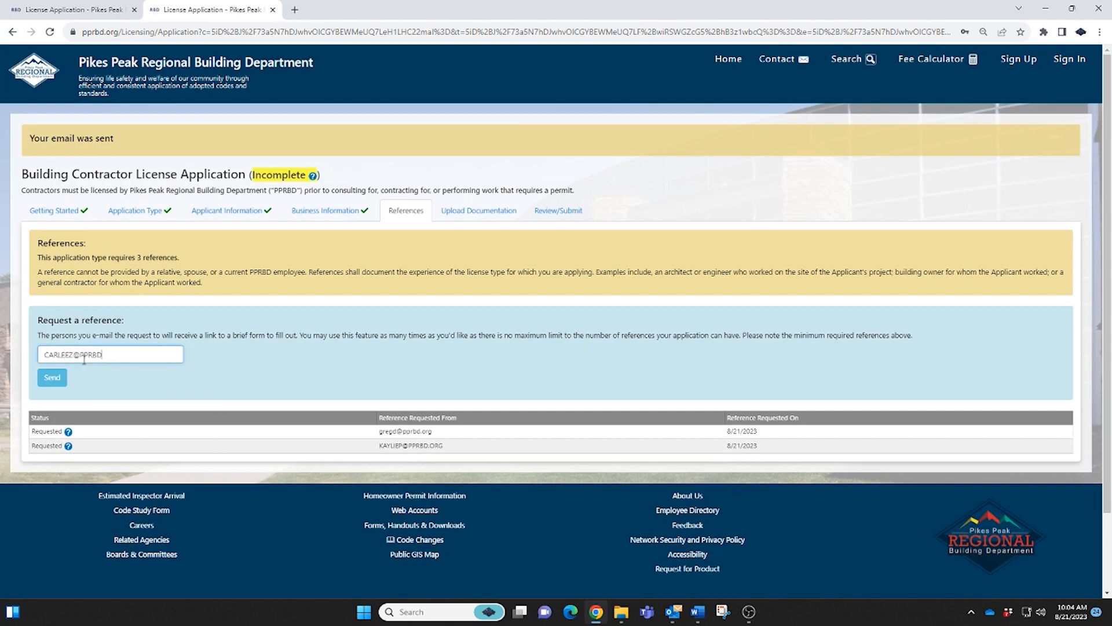
left_click(52, 378)
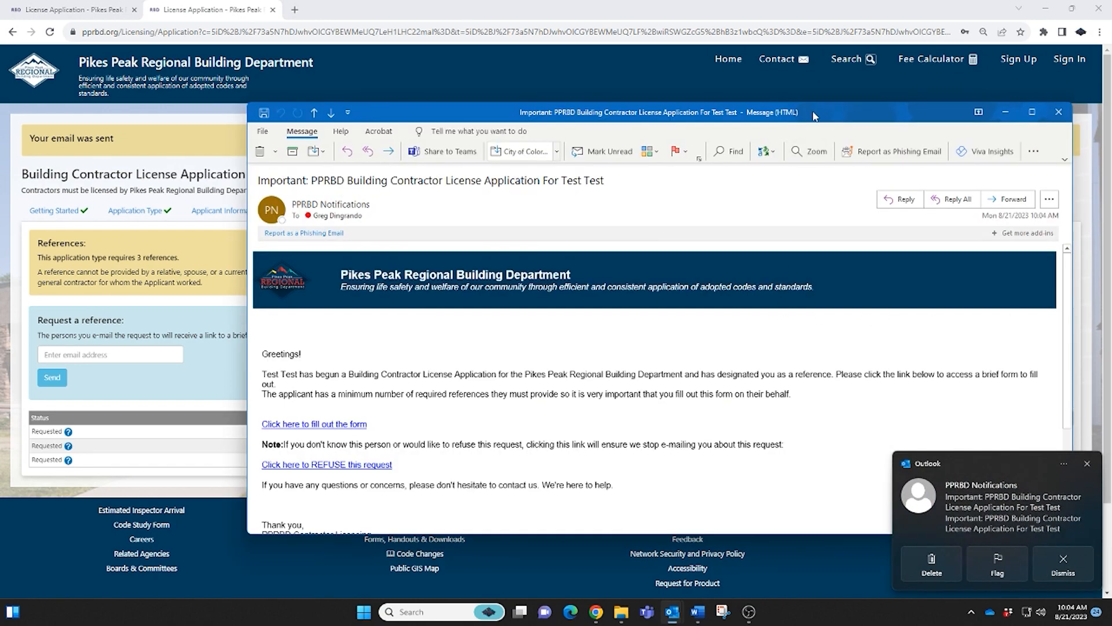
Move the Outlook reference-request message aside to return to the license application.
left_click_drag(815, 116, 1111, 115)
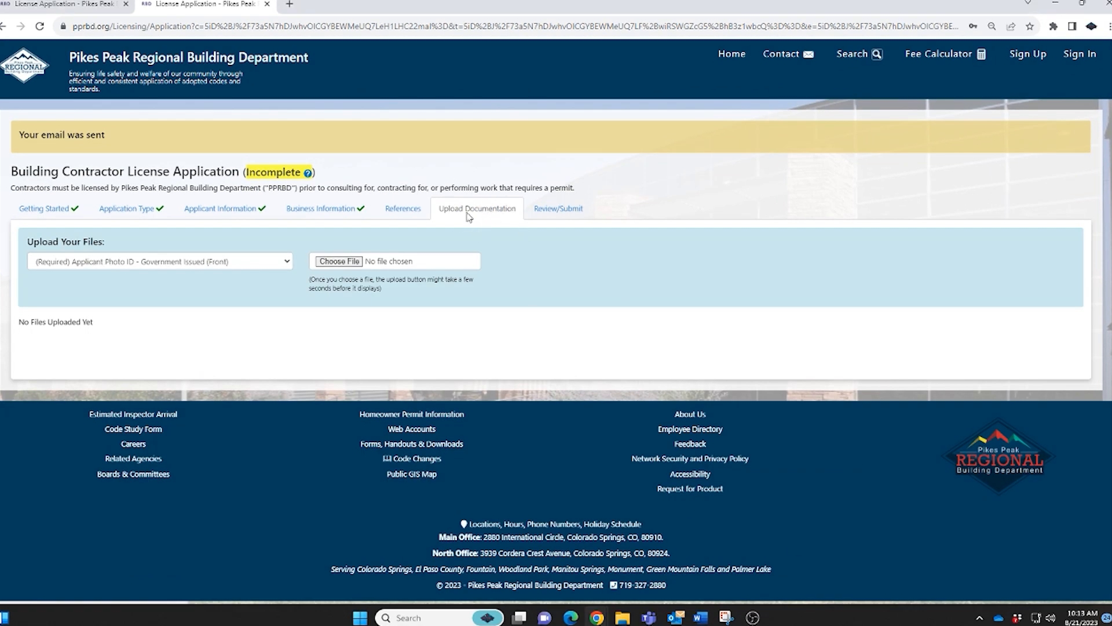
Upload the applicant's Photo ID (Front) file, then the Photo ID (Back) file.
left_click(285, 262)
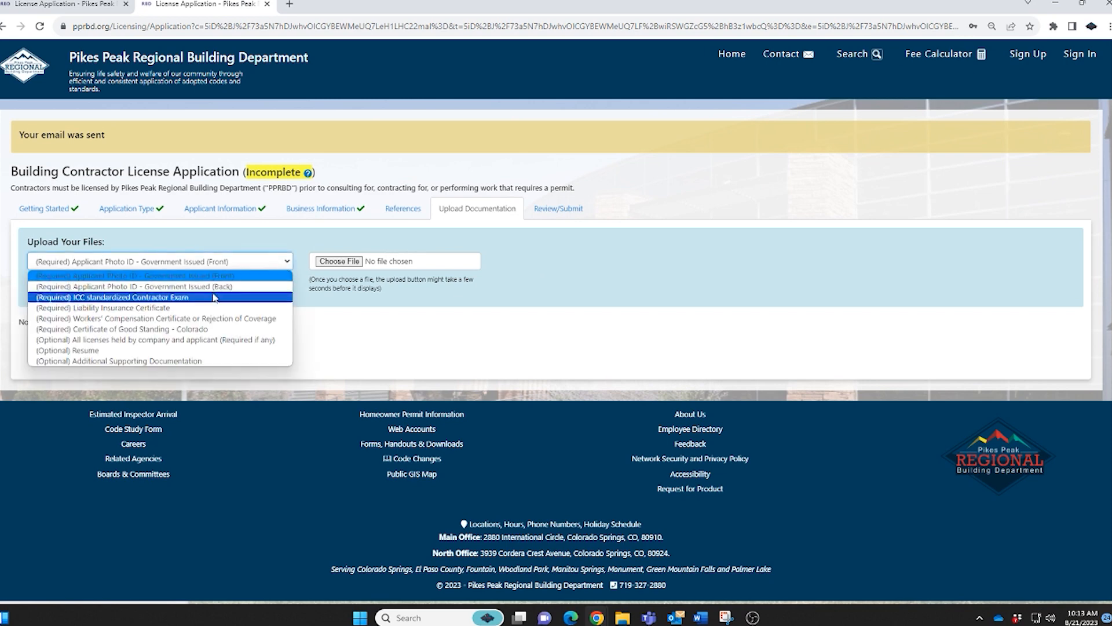
left_click(342, 275)
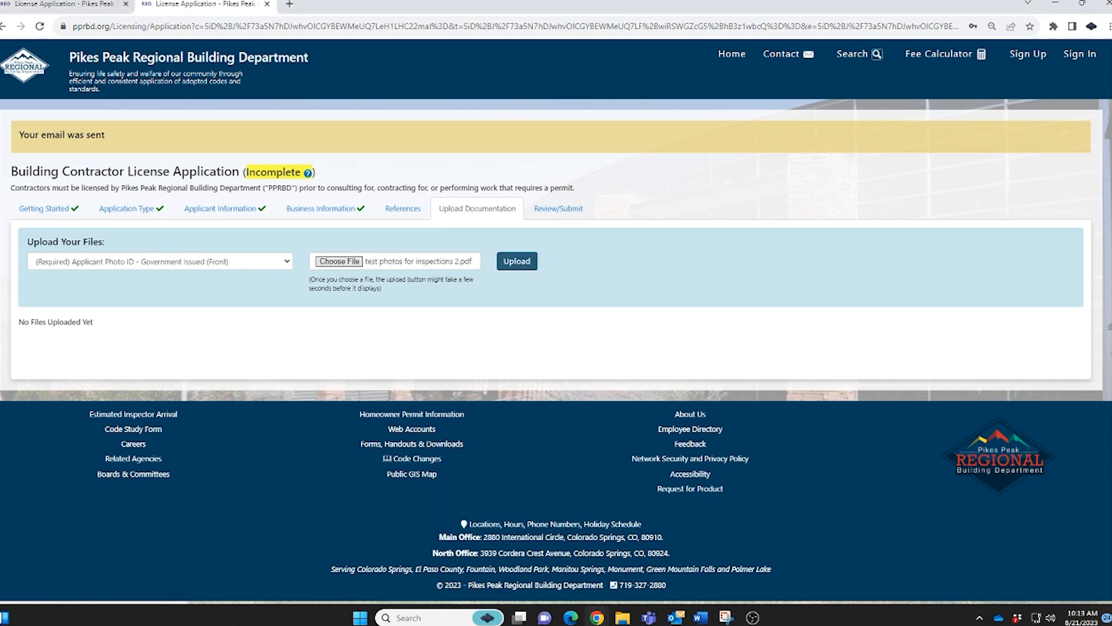
left_click(515, 261)
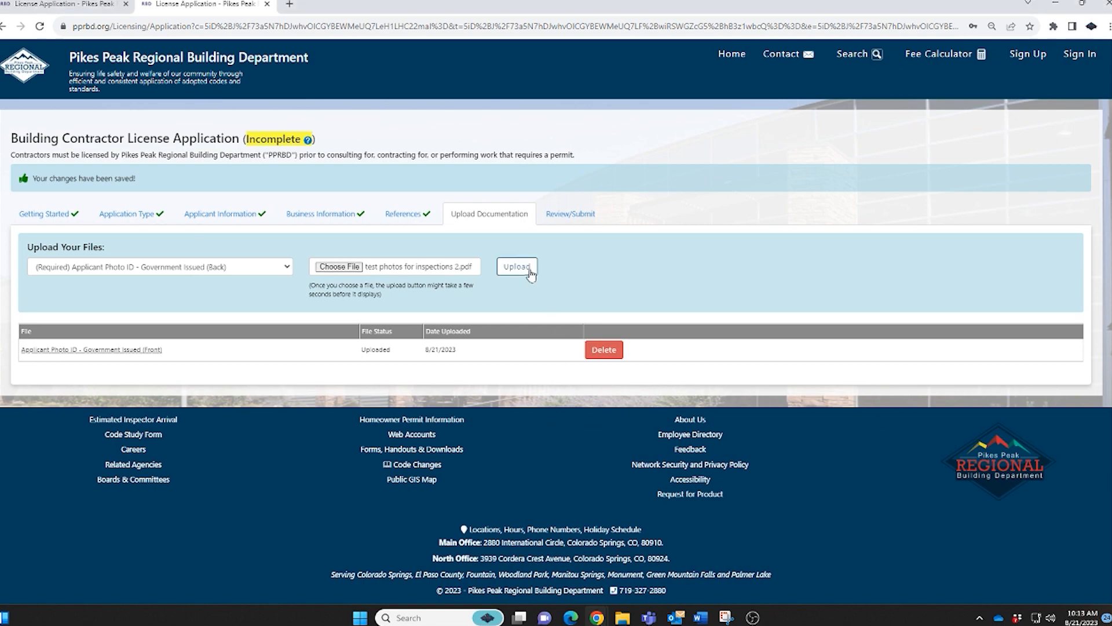
left_click(524, 267)
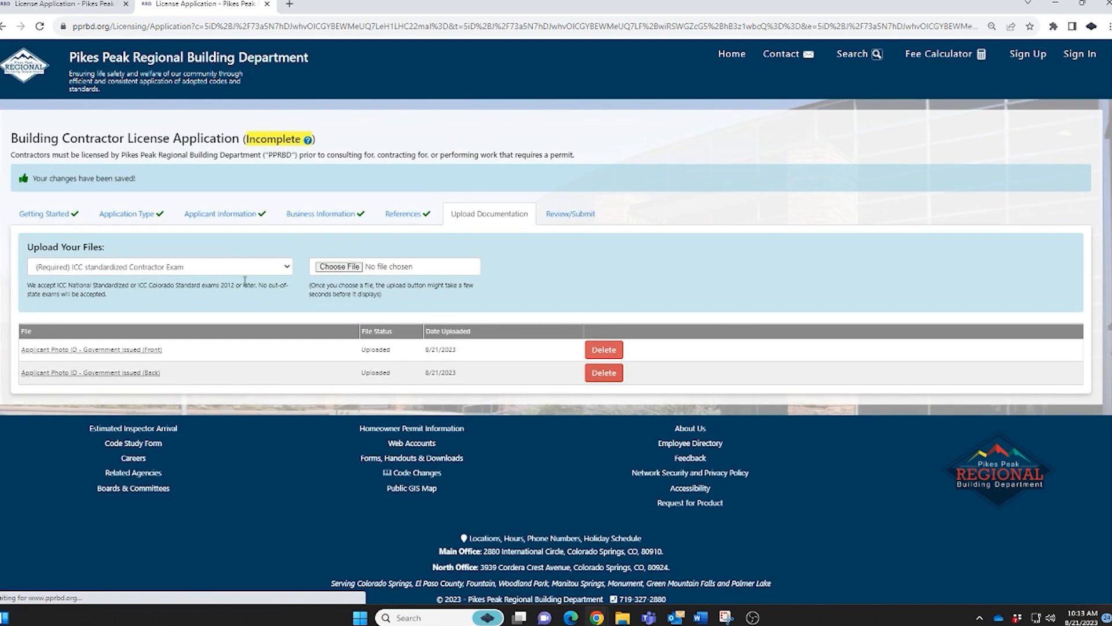
left_click(243, 268)
left_click(329, 268)
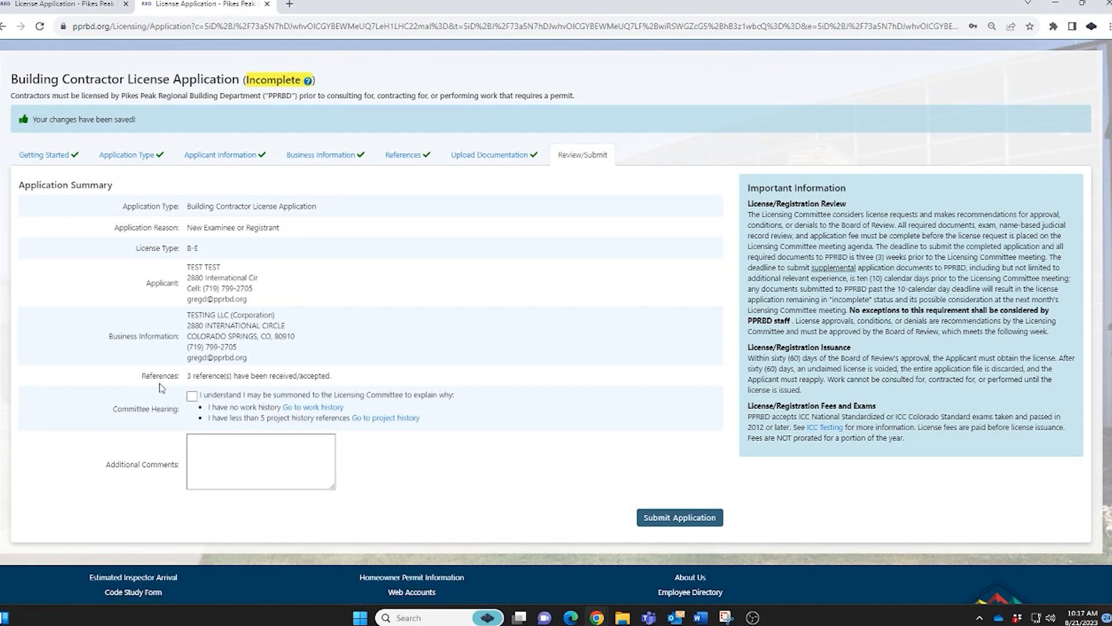
Tick the Committee Hearing acknowledgement, then submit the application and confirm with YES, CONTINUE.
left_click(191, 396)
left_click(698, 510)
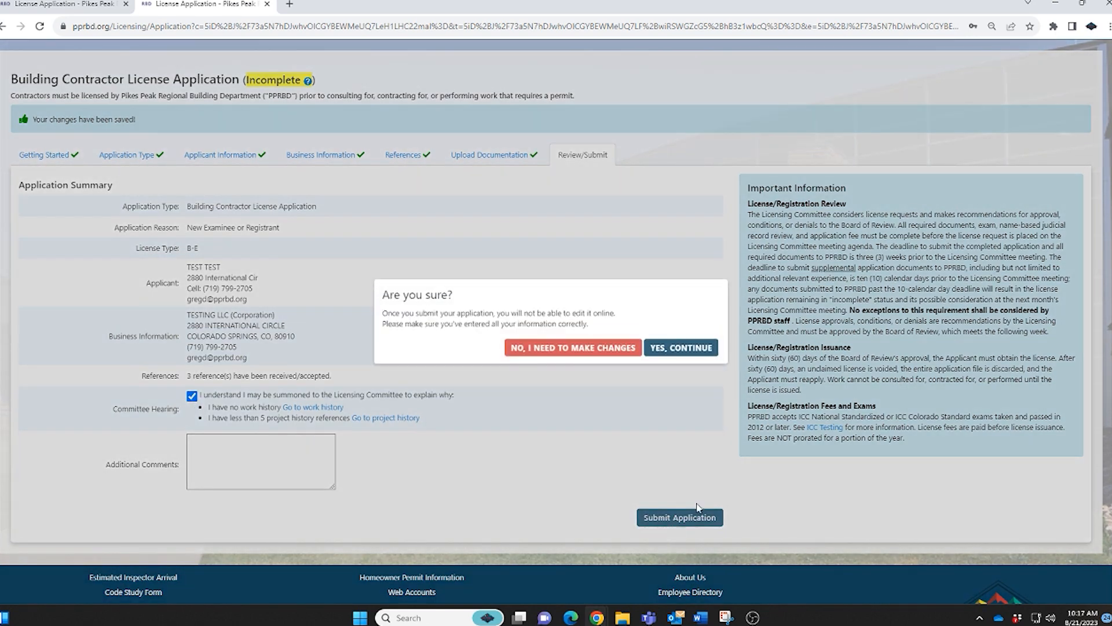
left_click(701, 352)
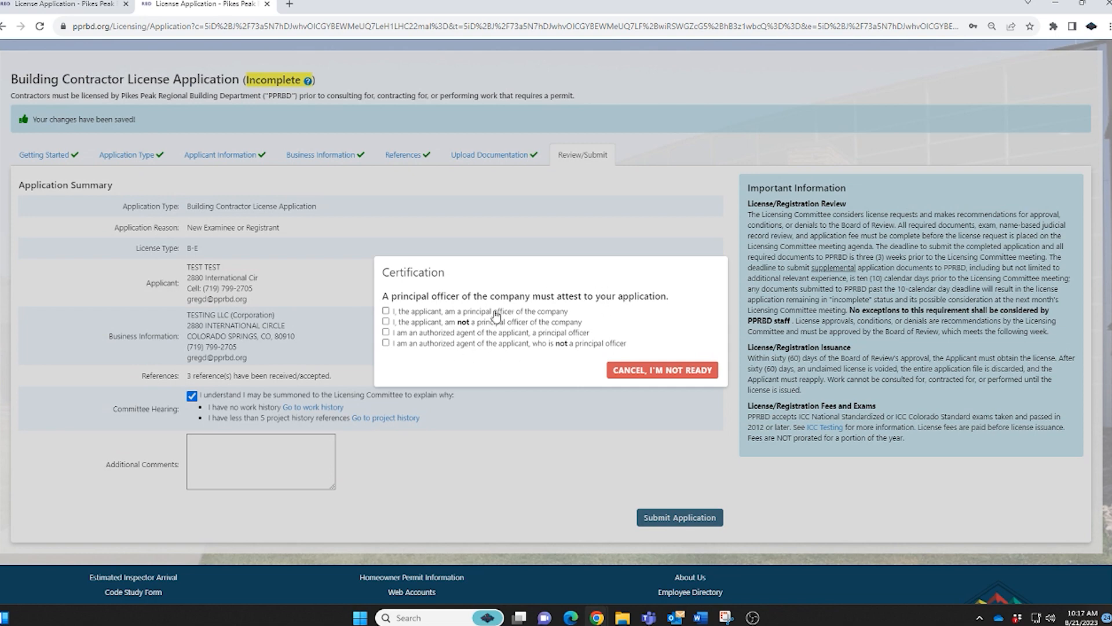
Declare the applicant is not a principal officer and email the certification request to the principal officer's address.
left_click(386, 321)
left_click(405, 353)
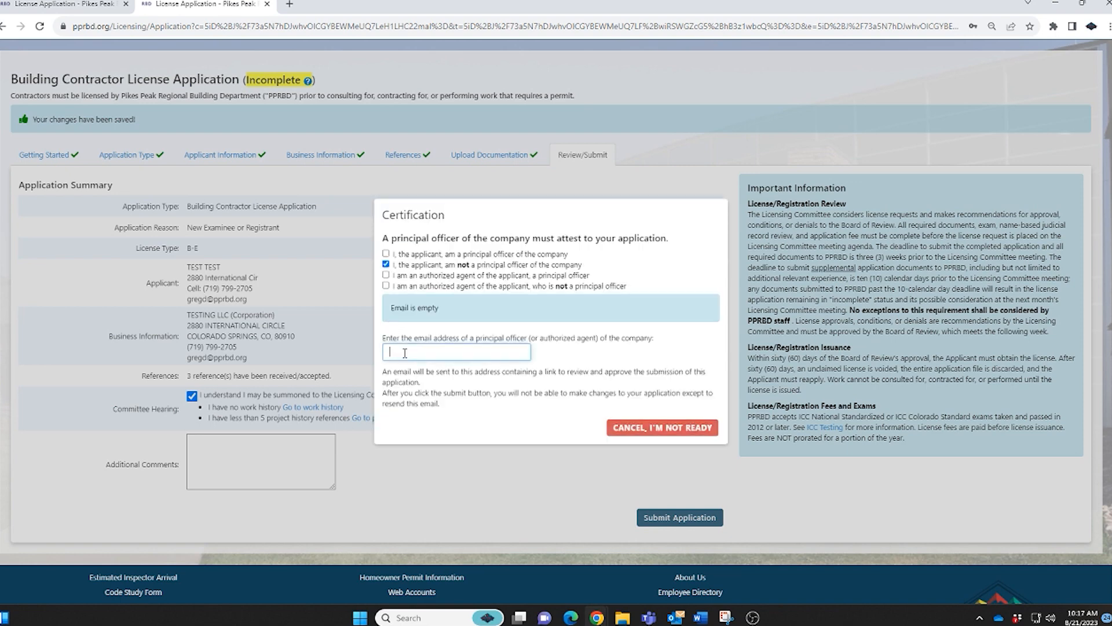
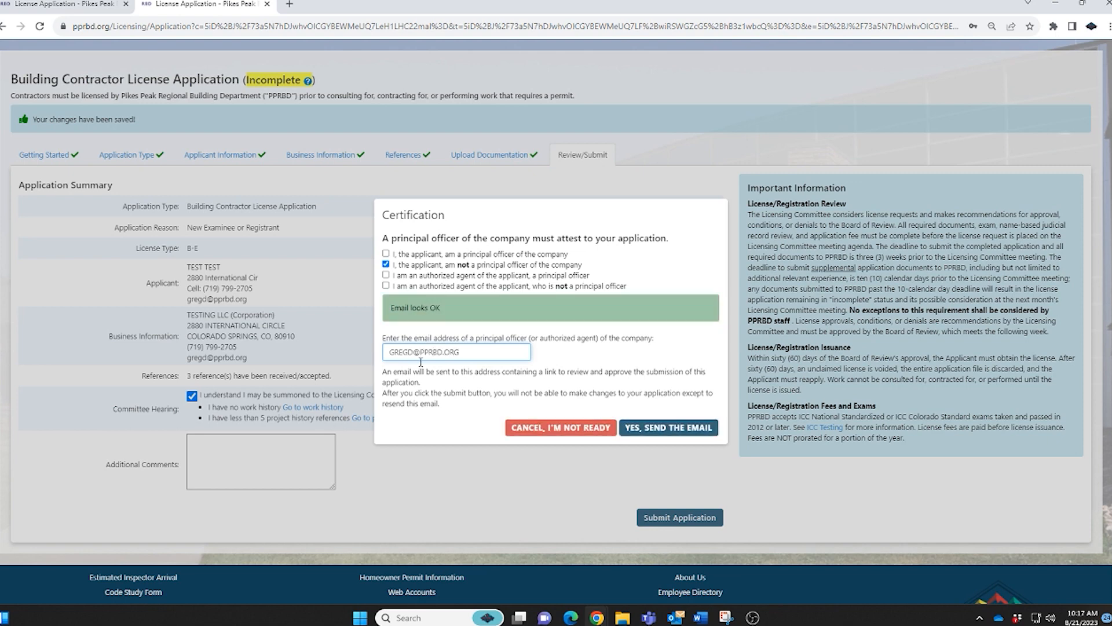
left_click(670, 430)
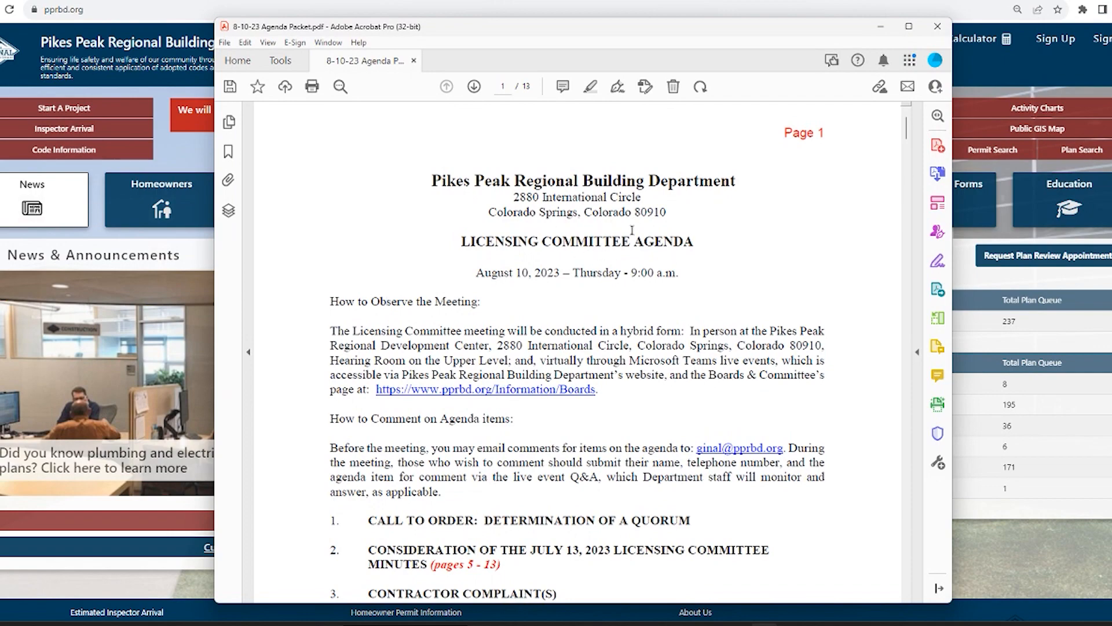
scroll(632, 230, "down", 10)
scroll(646, 271, "down", 10)
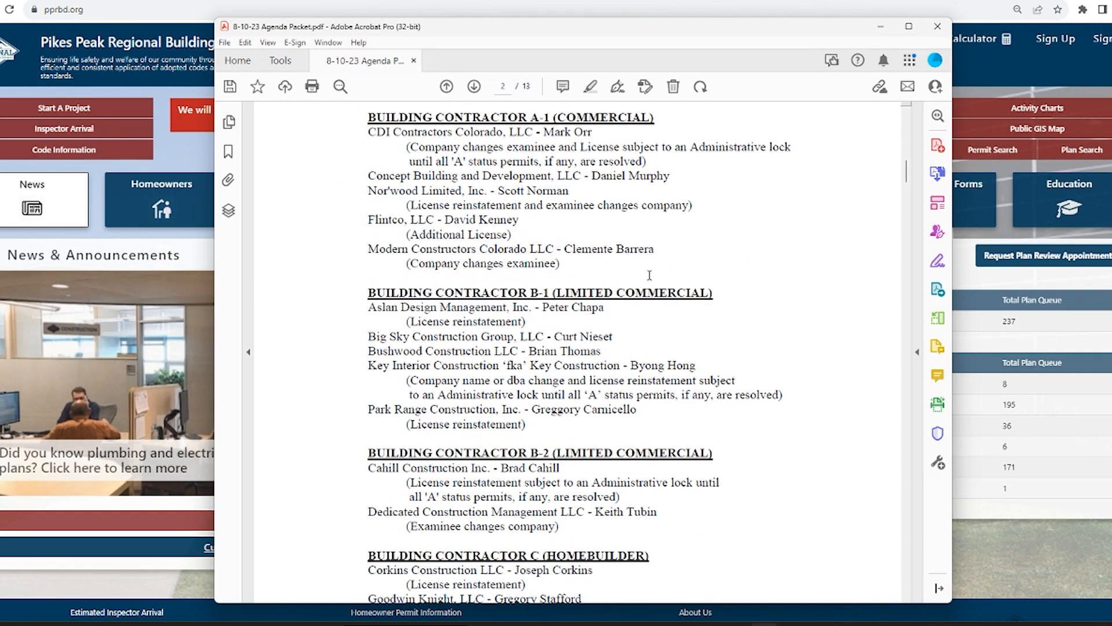